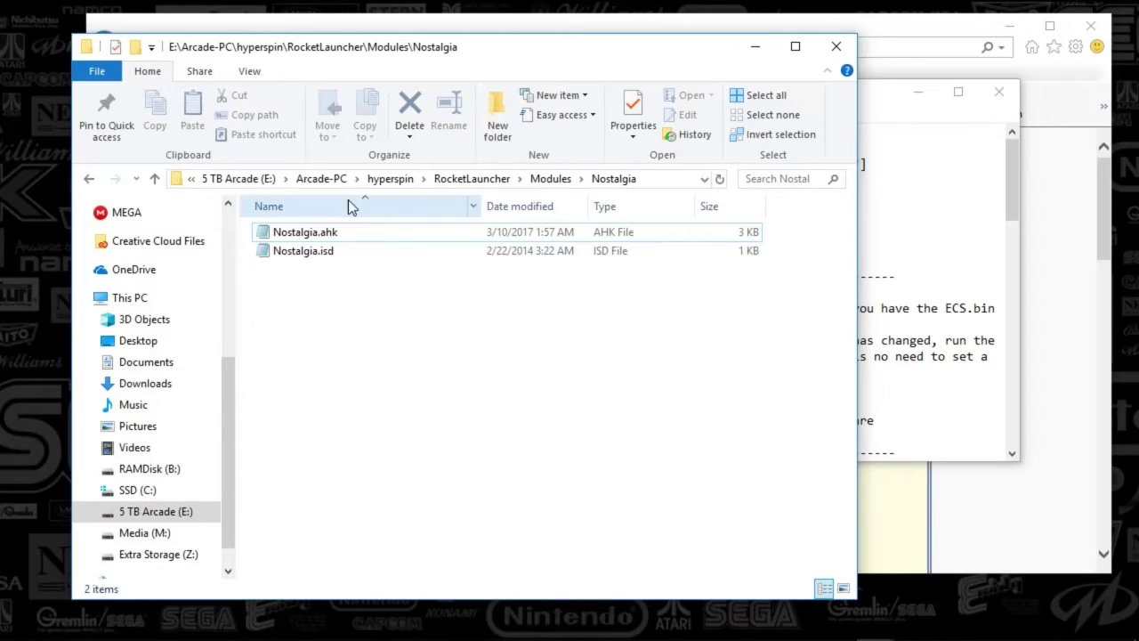
Step: Check the module URL and the Mattel Intellivision system name in Nostalgia.ahk, and close the file and its module folder
click(928, 251)
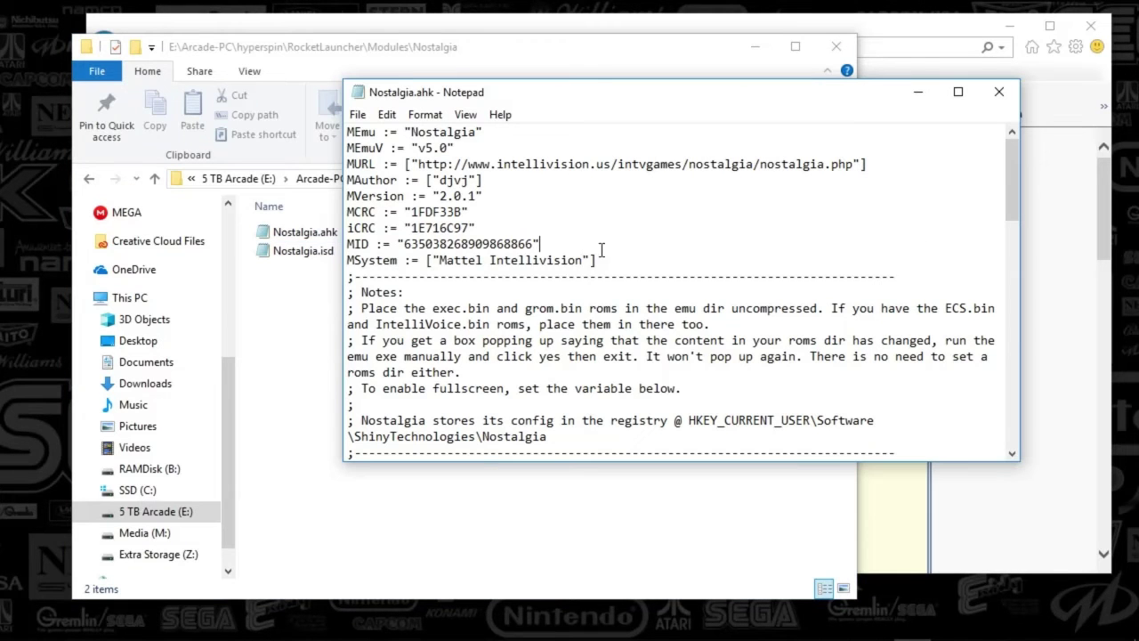
drag(597, 260, 435, 253)
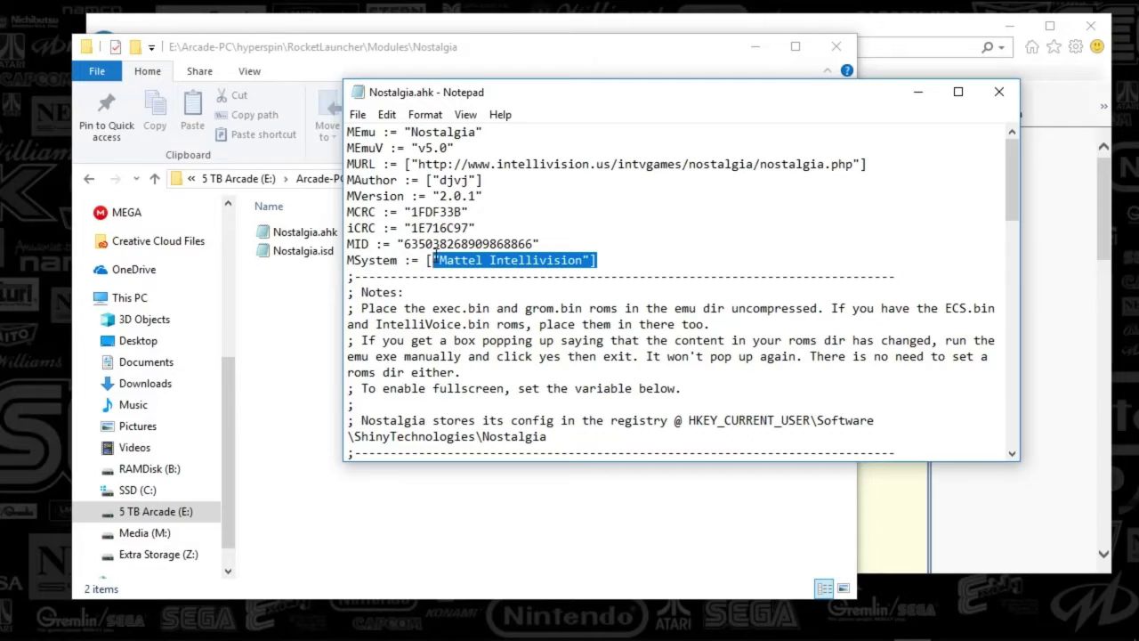
drag(397, 164, 850, 163)
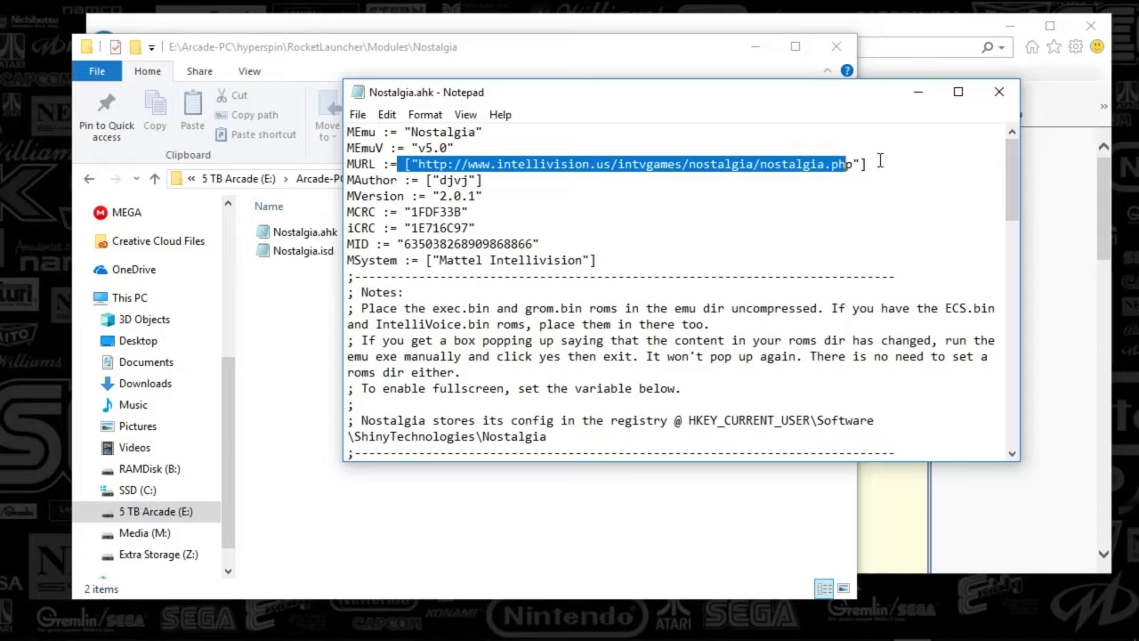
click(996, 93)
click(829, 47)
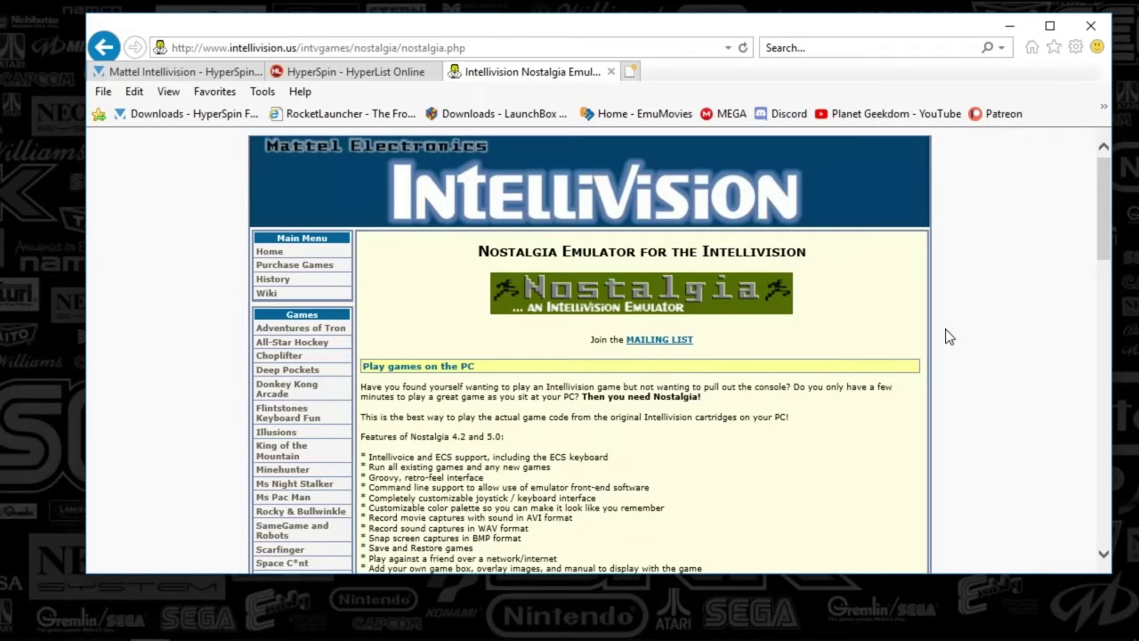
Step: Locate the Nostalgia version 5.0 download on the intellivision.us page and review the files in the Emulators\Intellivision folder
drag(1108, 221, 1076, 363)
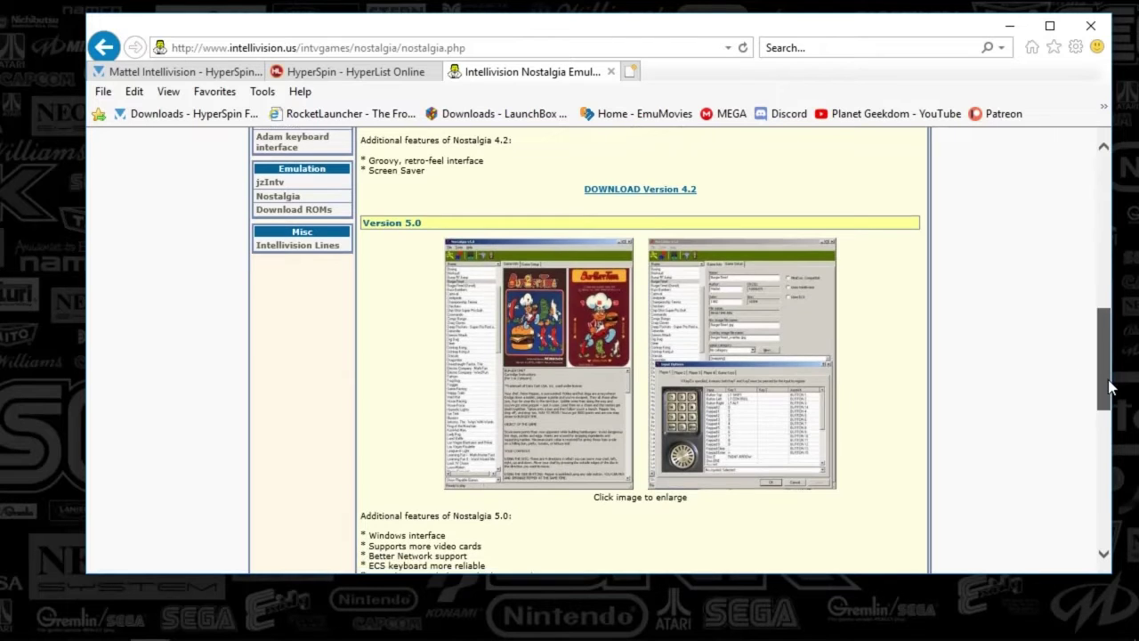
drag(1110, 383, 1111, 422)
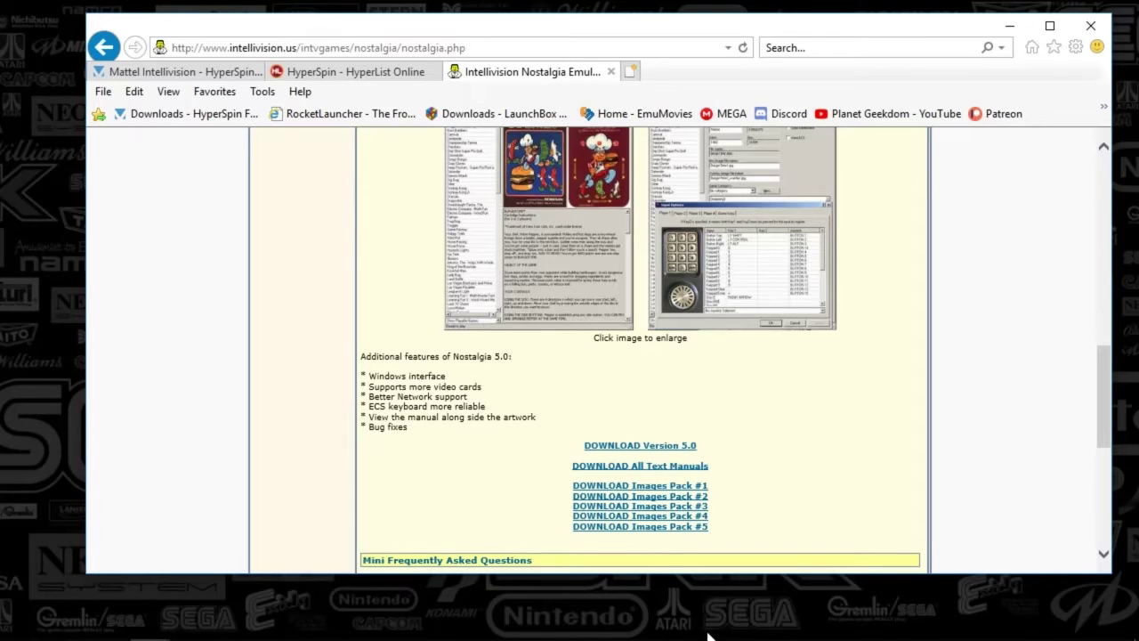
mouse_move(810, 627)
click(907, 624)
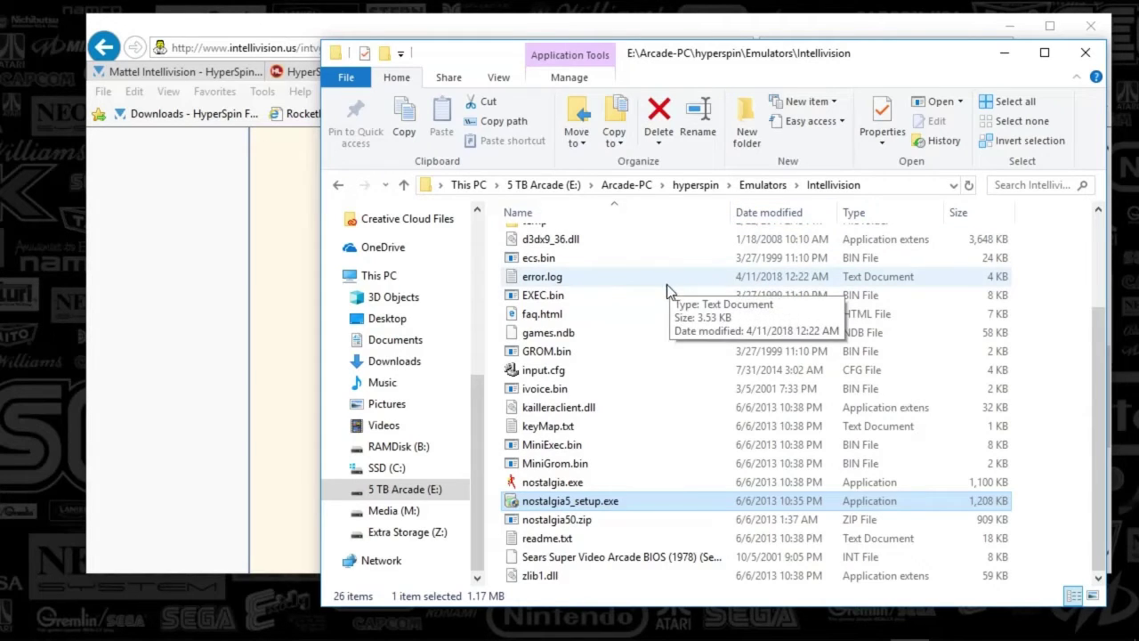
scroll(649, 333, up, 3)
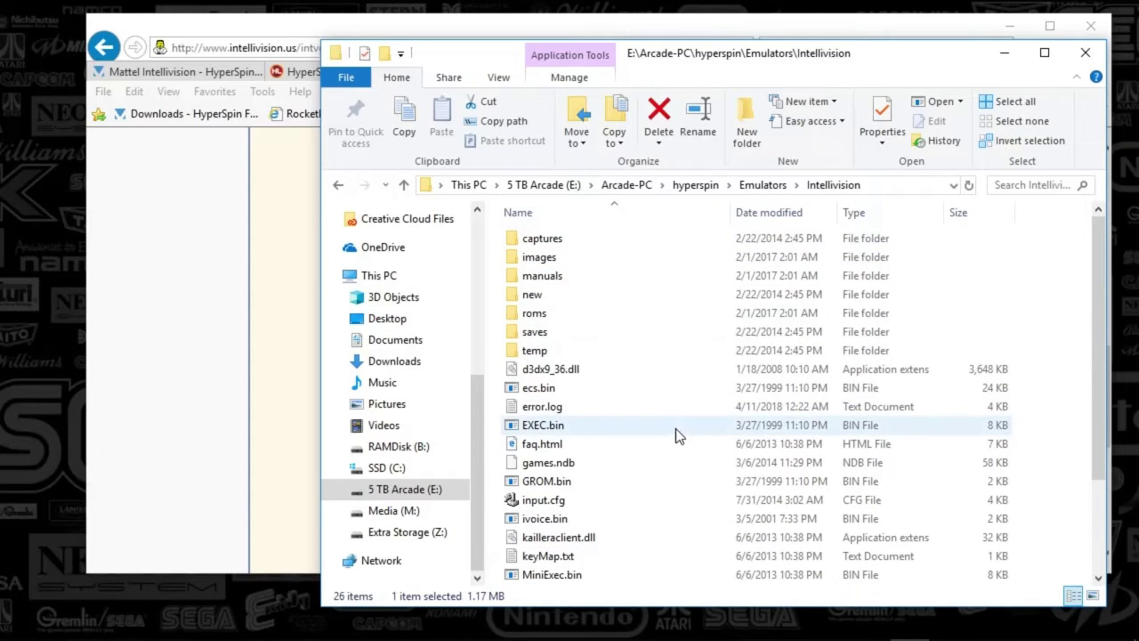
scroll(694, 474, down, 3)
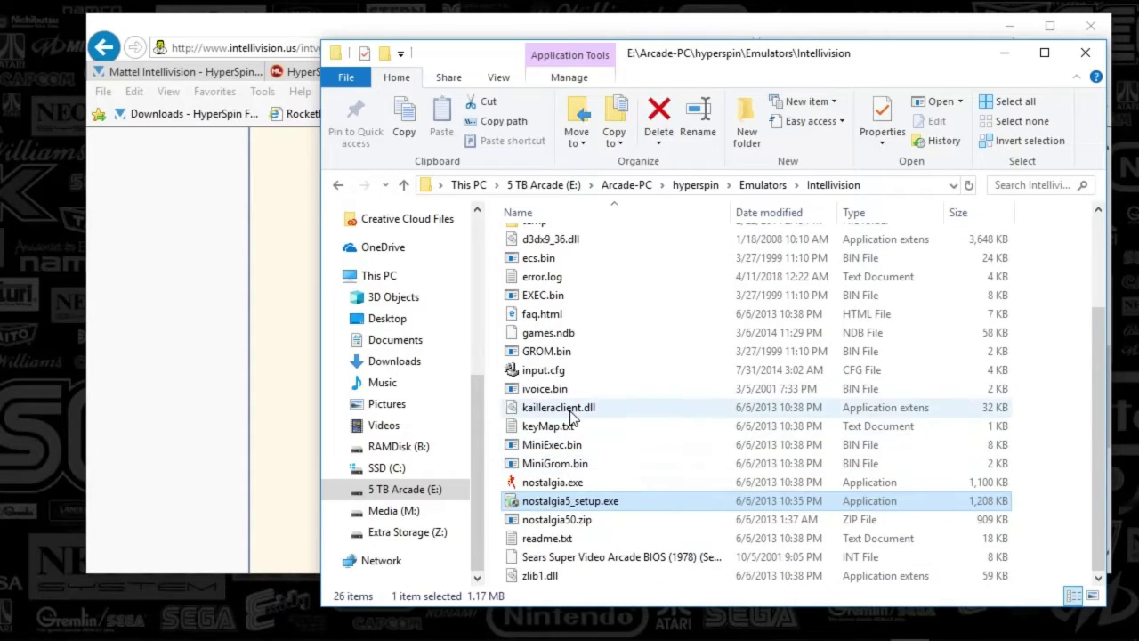
click(198, 402)
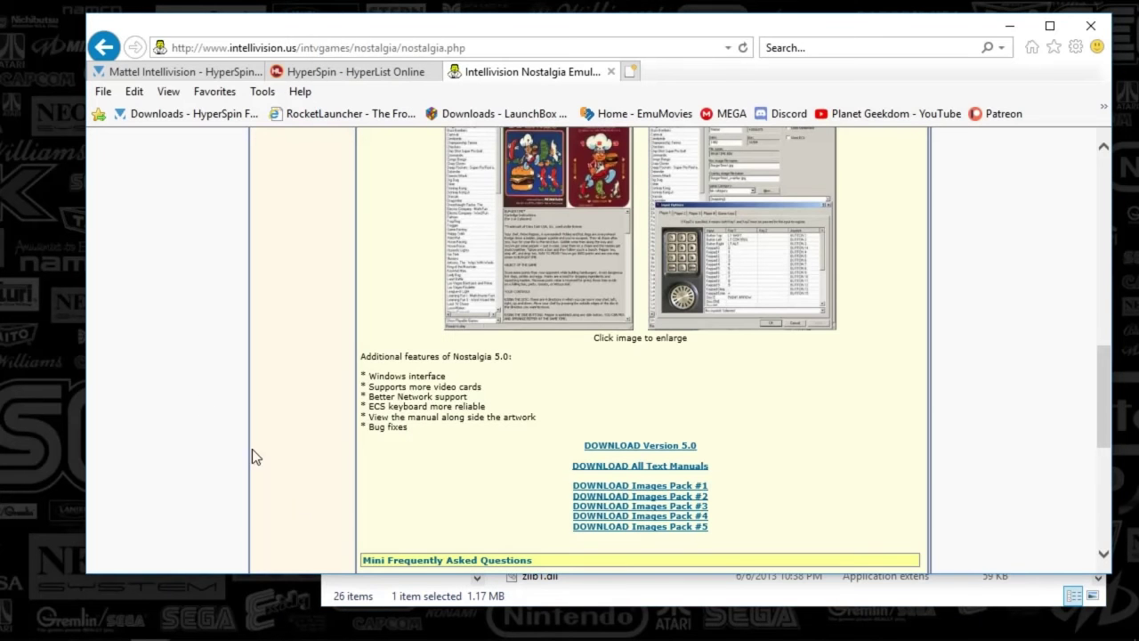
Step: Switch to RocketLauncherUI and read the notes of the Nostalgia.ahk module for Mattel Intellivision
click(471, 624)
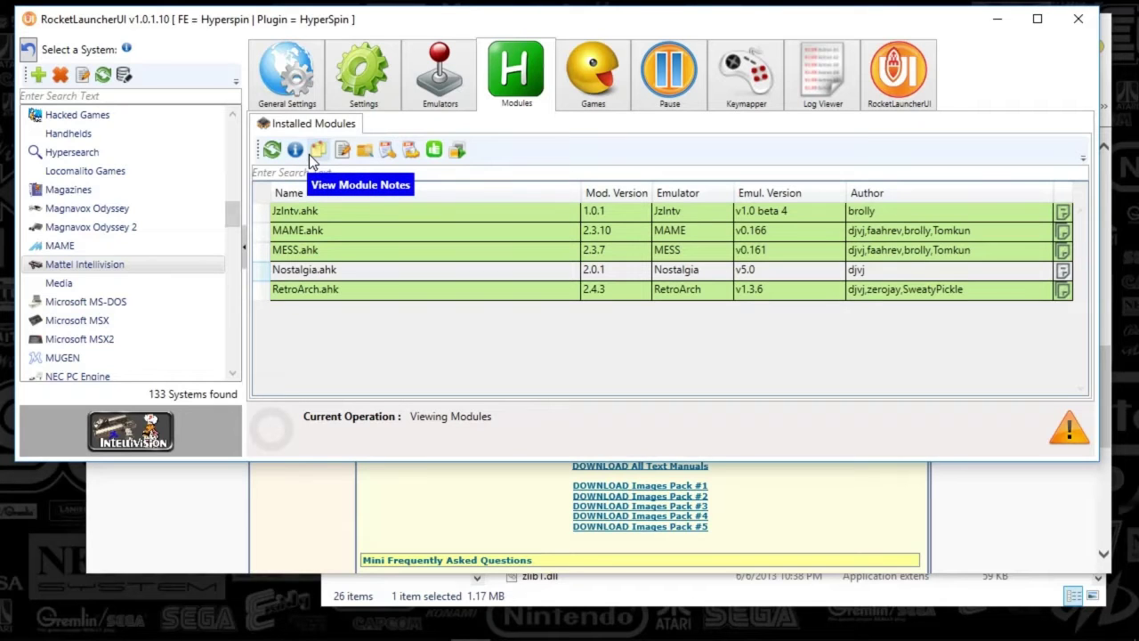
click(318, 153)
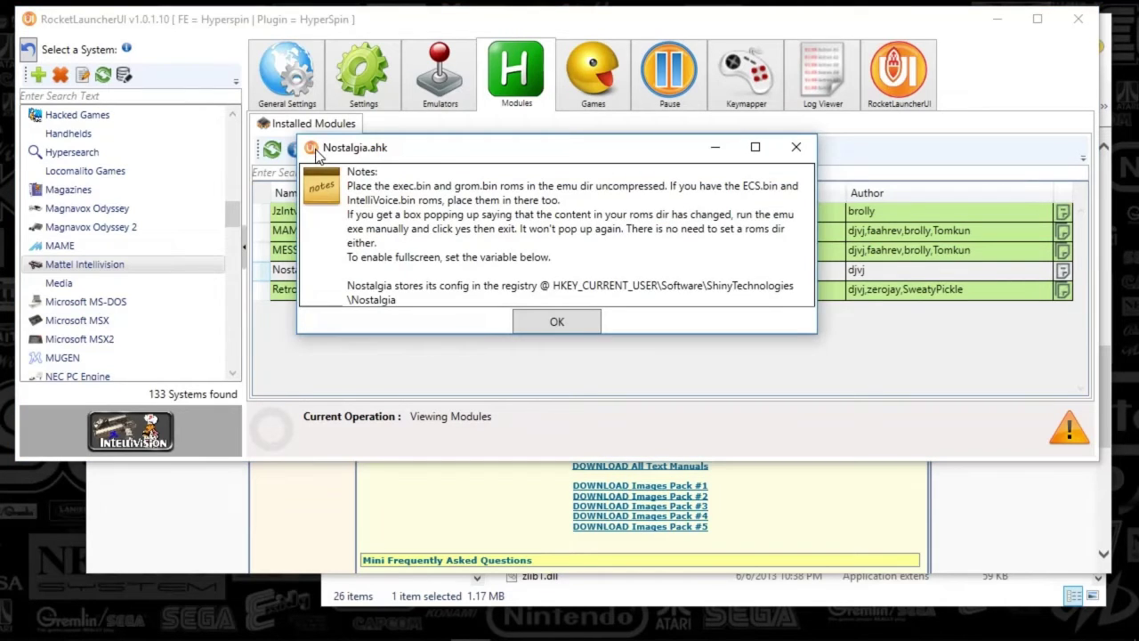
drag(353, 154, 500, 262)
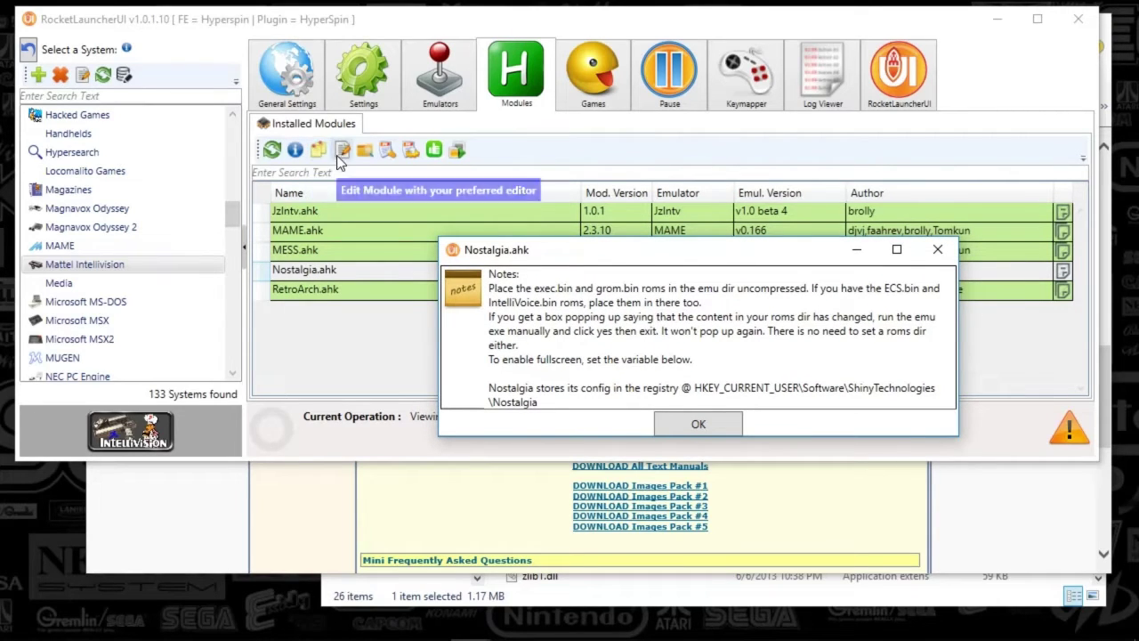
drag(512, 253, 421, 248)
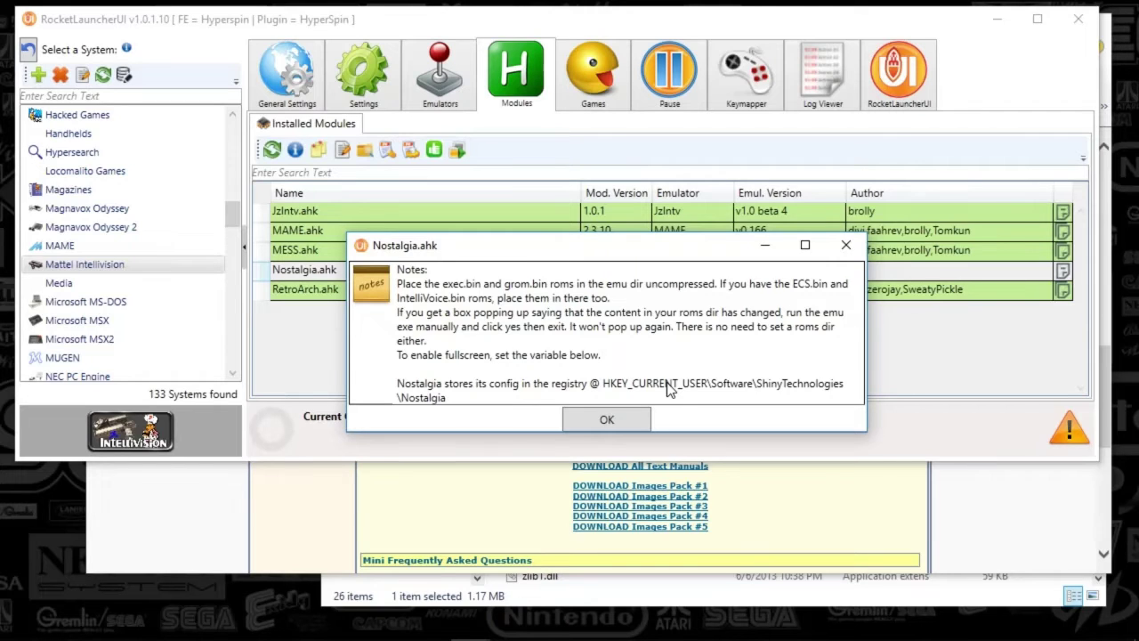
click(631, 421)
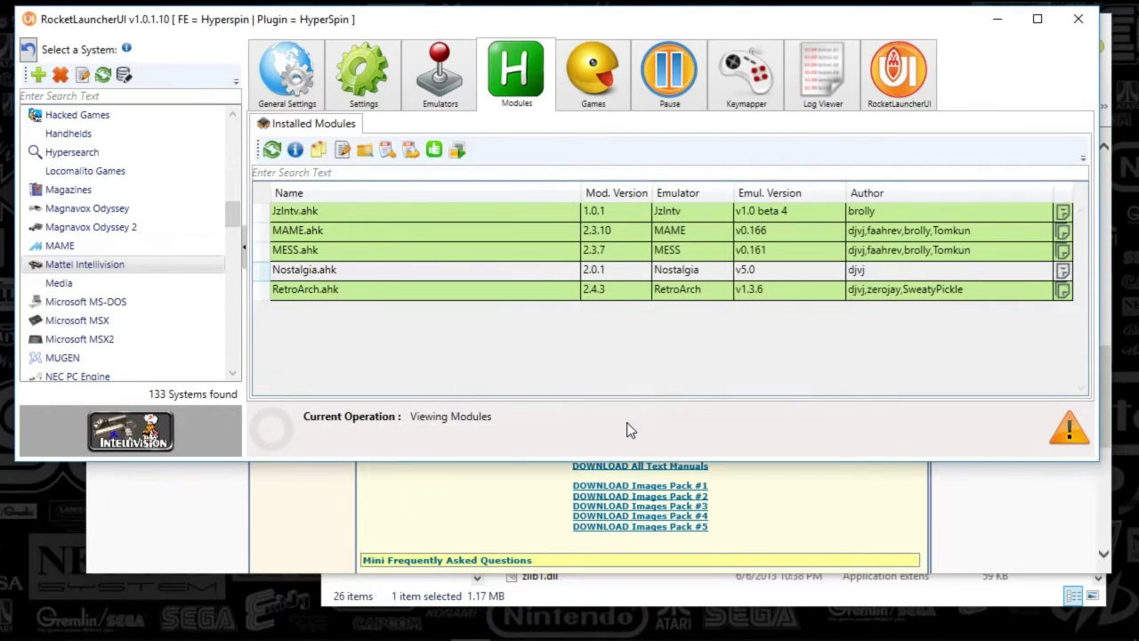
click(1000, 19)
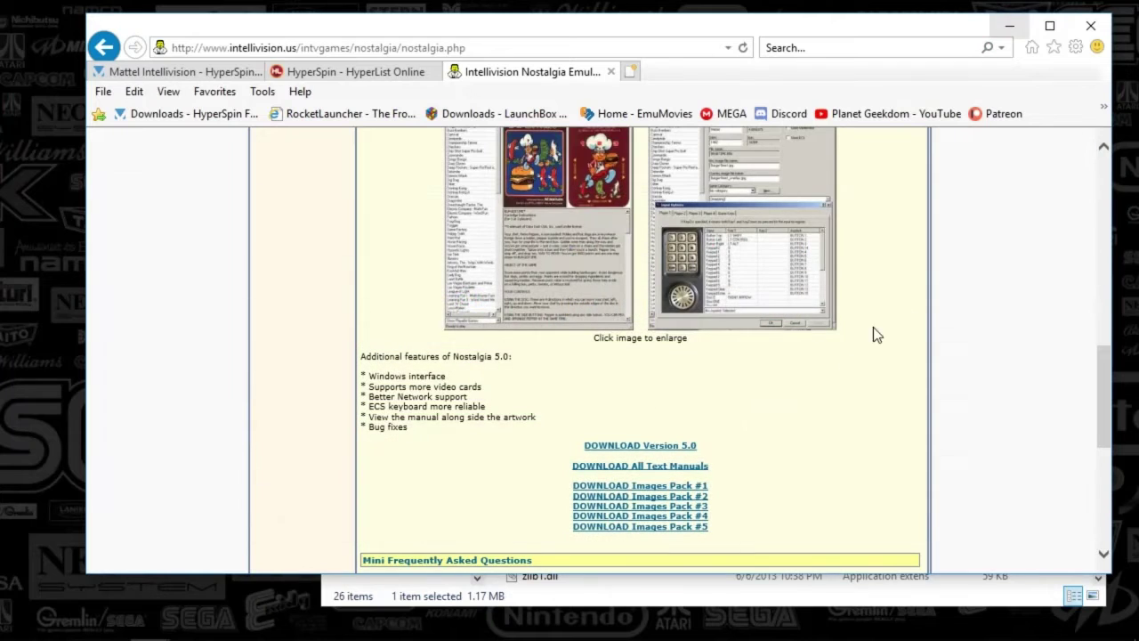
Step: Switch to HyperHQ and review the Mattel Intellivision wheel settings, from the emulator and ROM paths through to special art
click(753, 601)
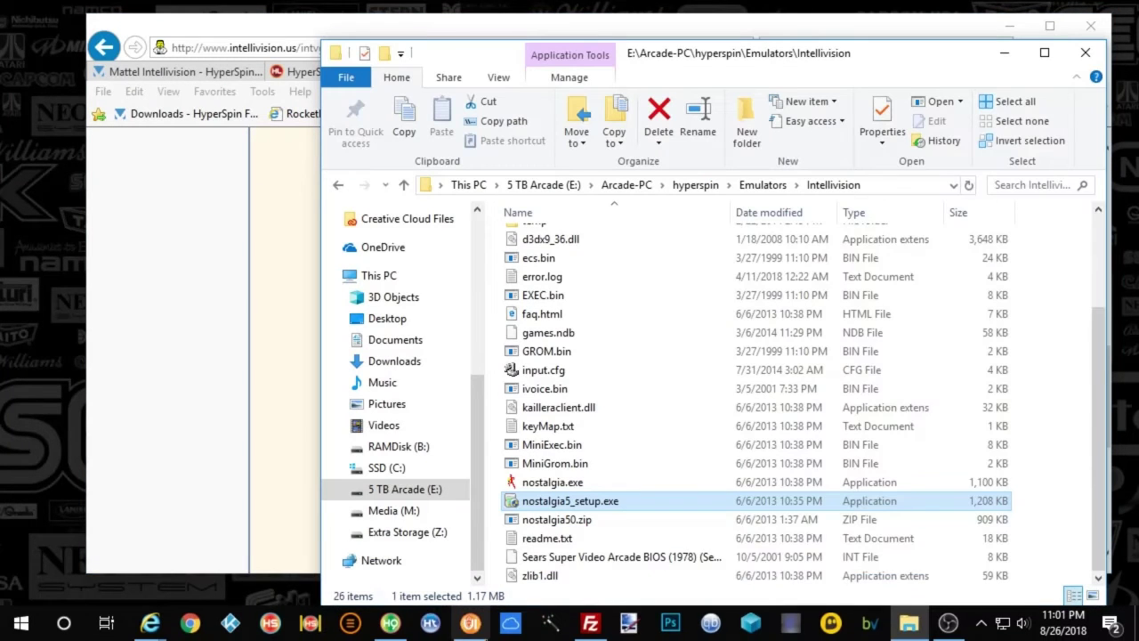
click(394, 626)
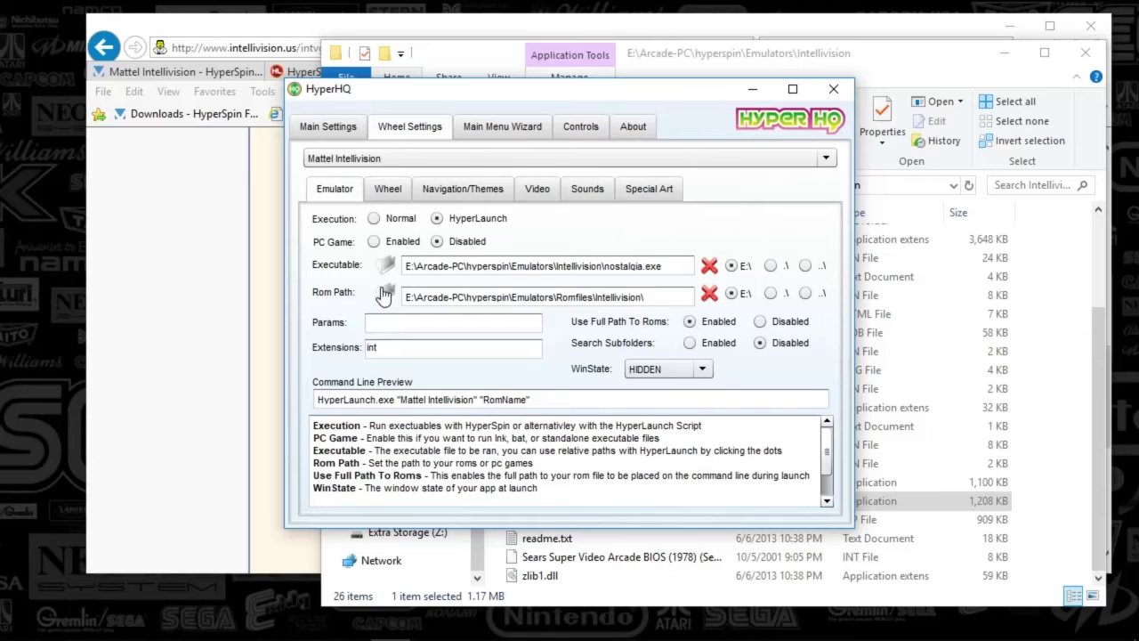
click(387, 191)
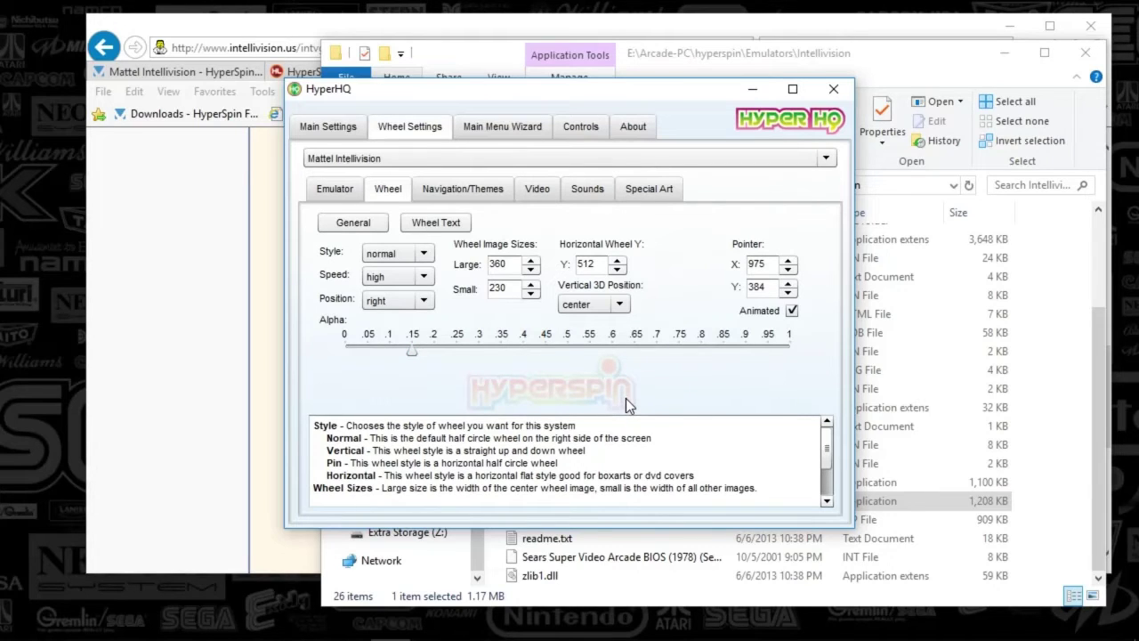
click(472, 189)
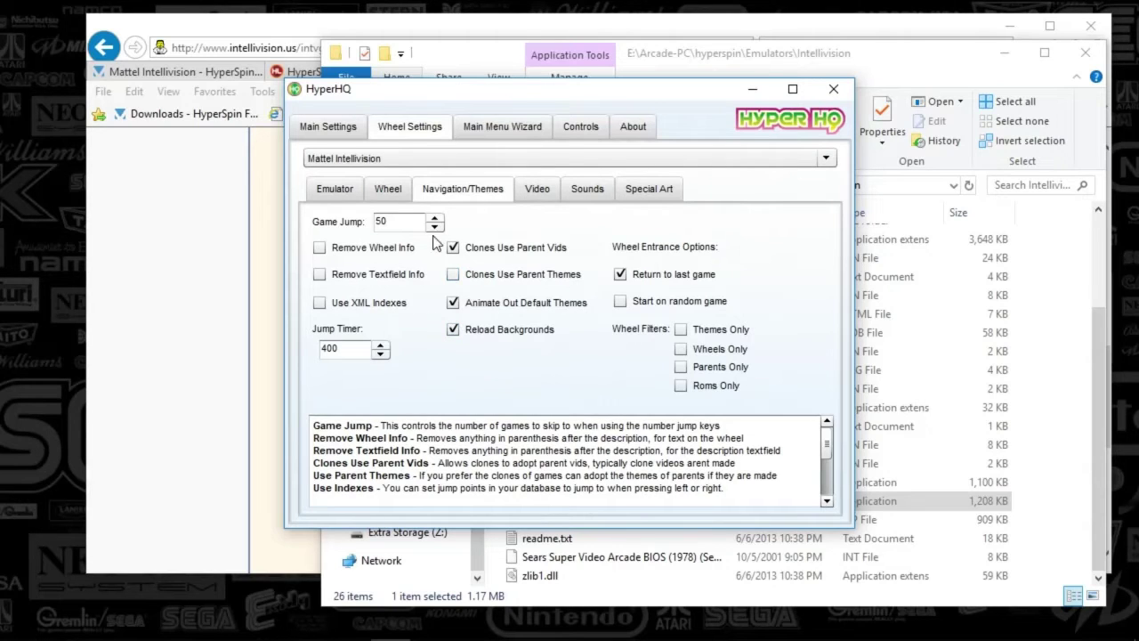
click(538, 190)
click(575, 191)
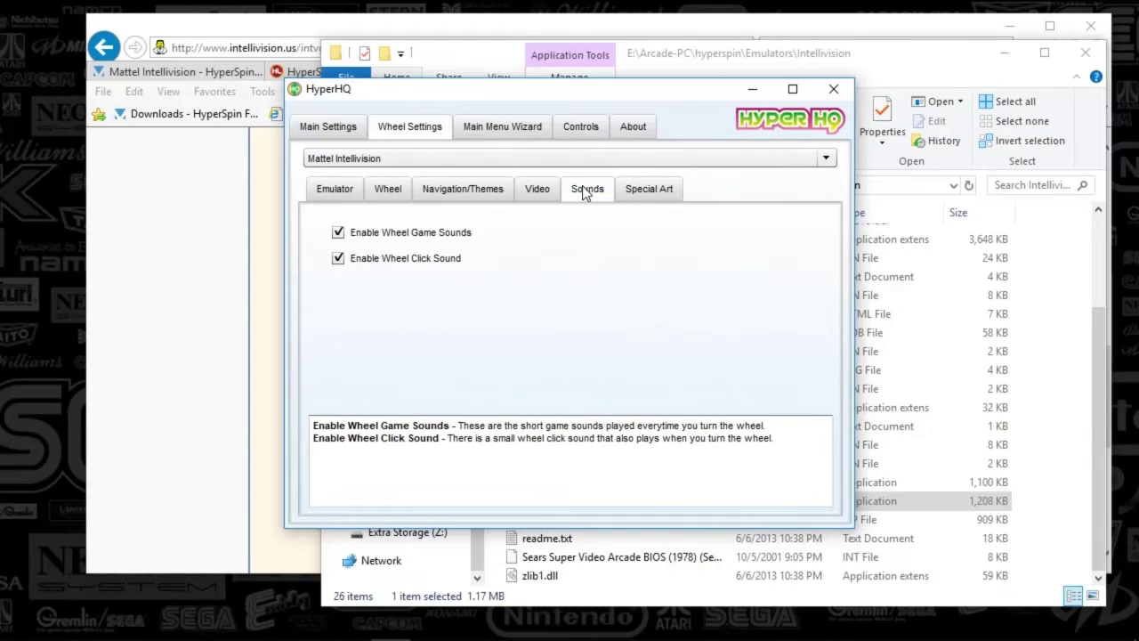
click(638, 187)
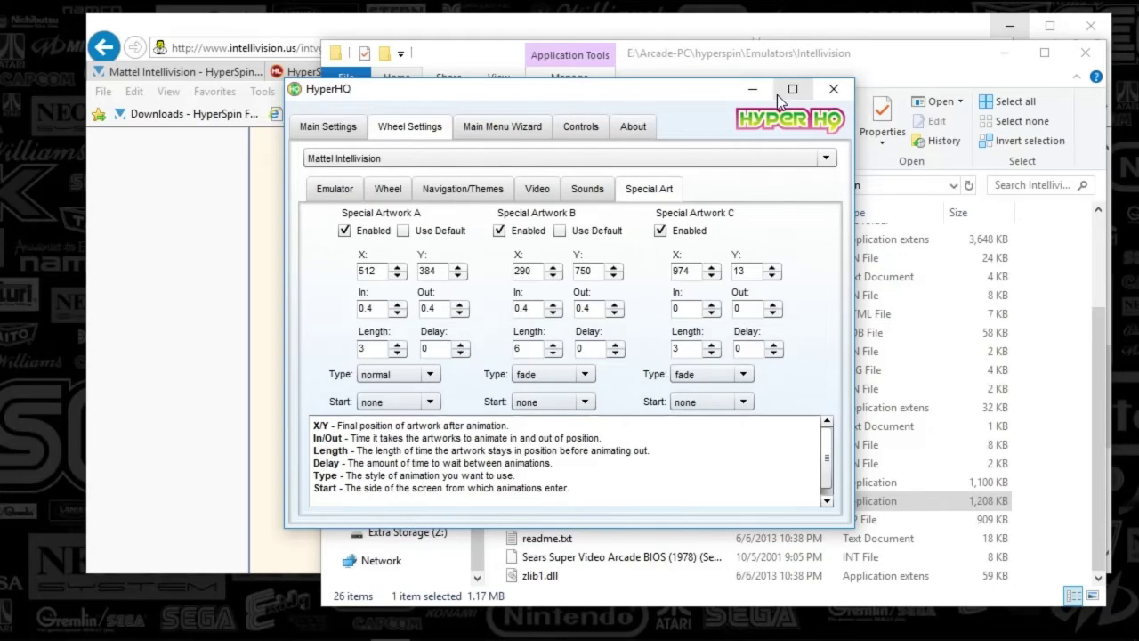
click(832, 90)
Step: Switch to RocketLauncherUI and check the Nostalgia entry's path, ROM extensions and module in the global emulator list
mouse_move(534, 634)
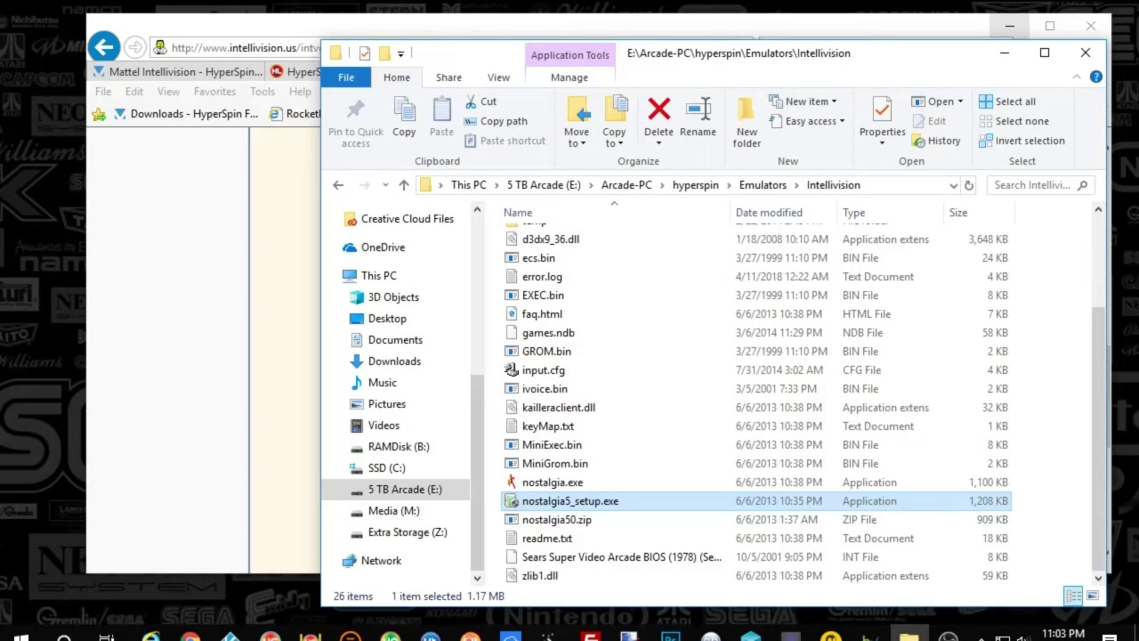
click(470, 623)
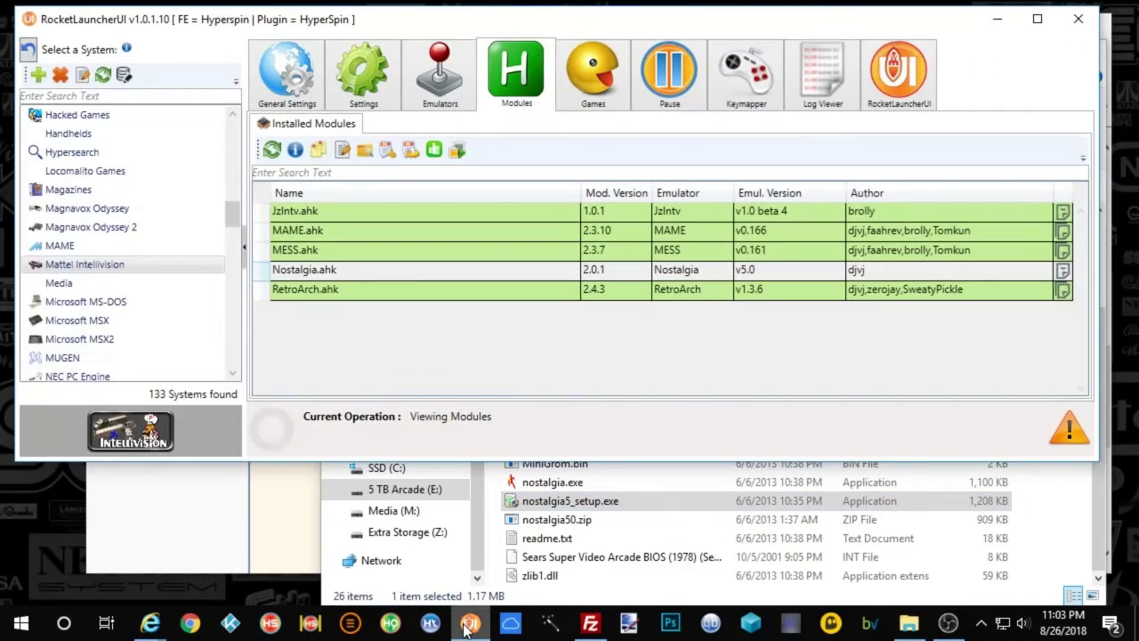
drag(234, 214, 237, 135)
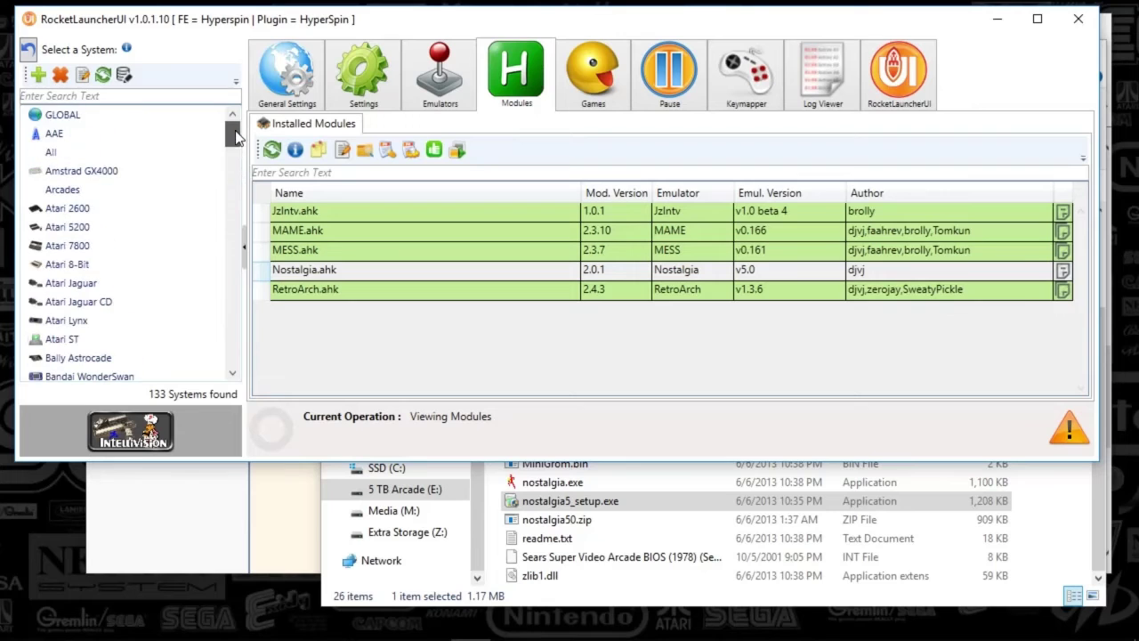
click(151, 120)
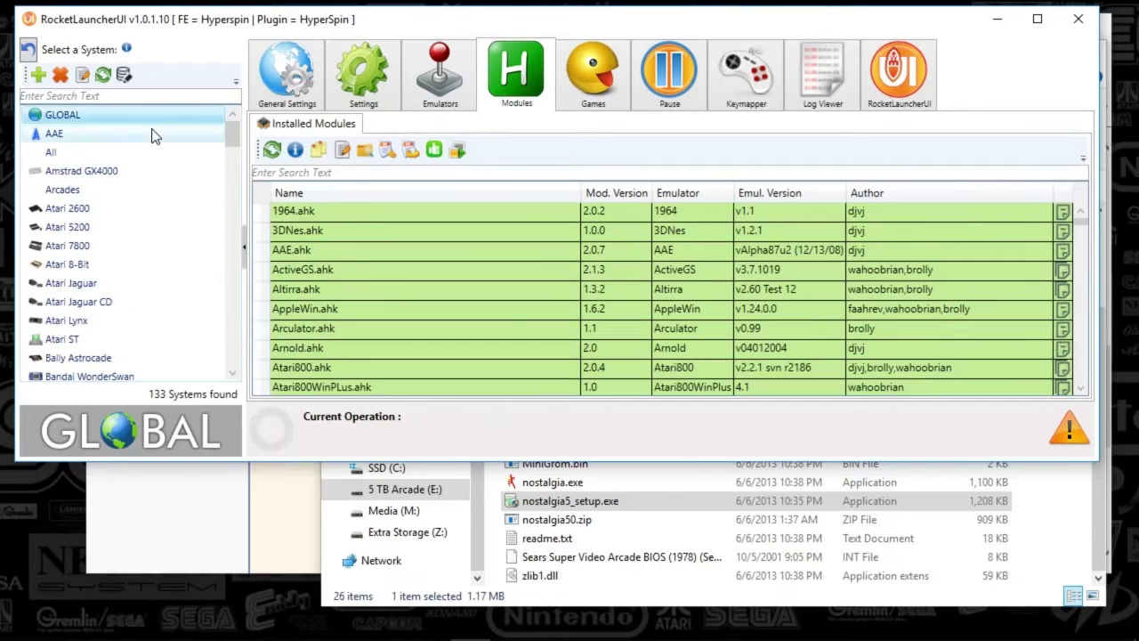
click(442, 71)
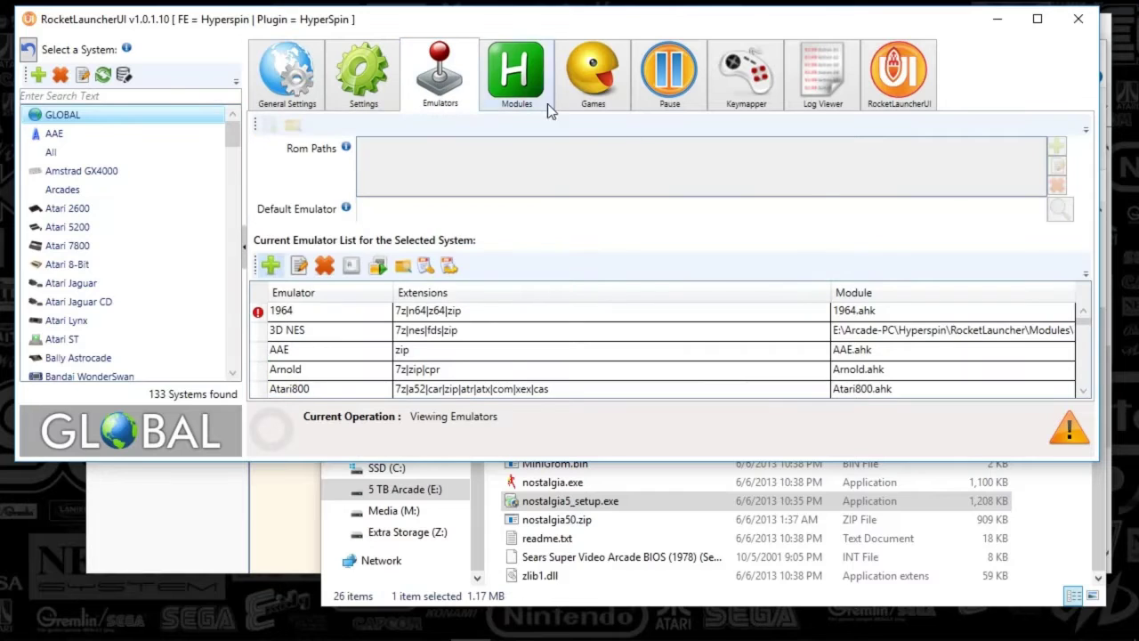
drag(1090, 332, 1094, 361)
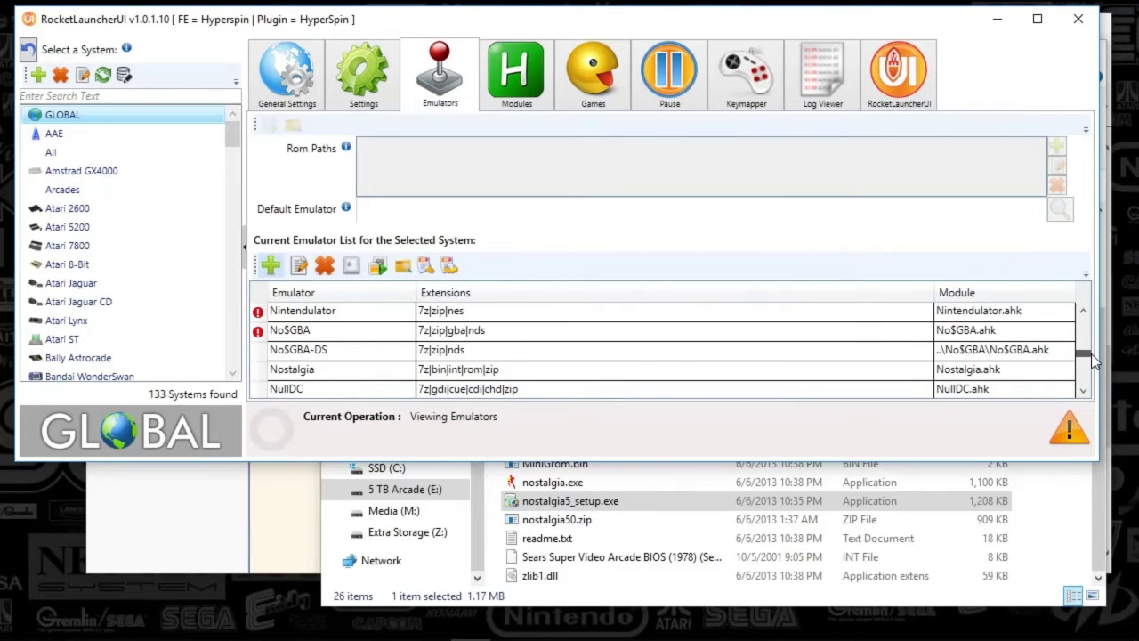
click(389, 374)
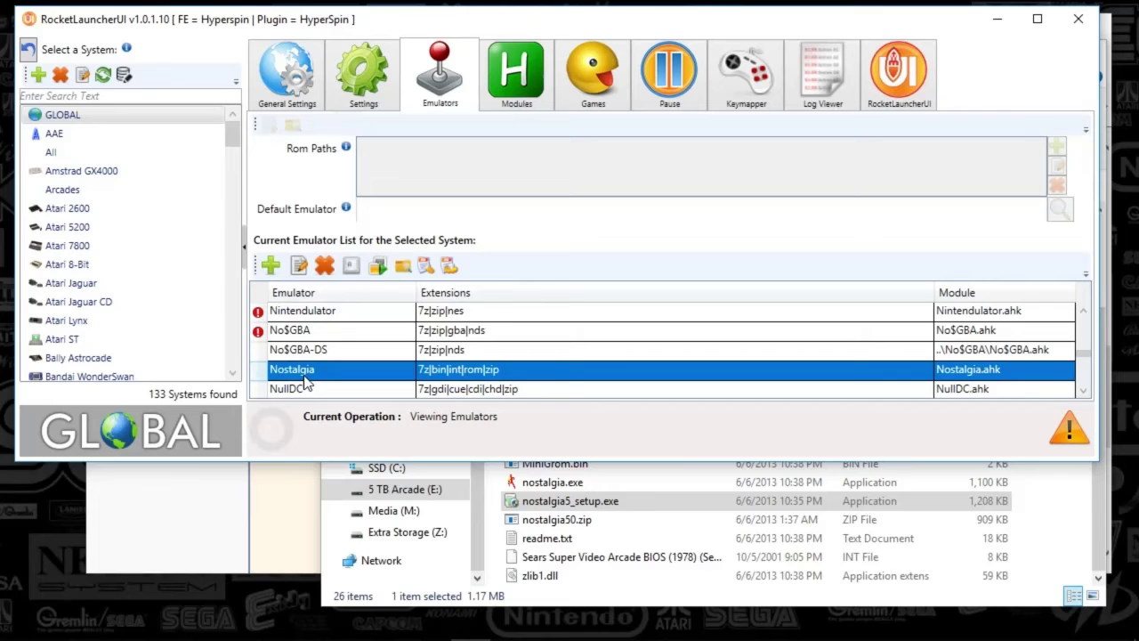
double_click(399, 374)
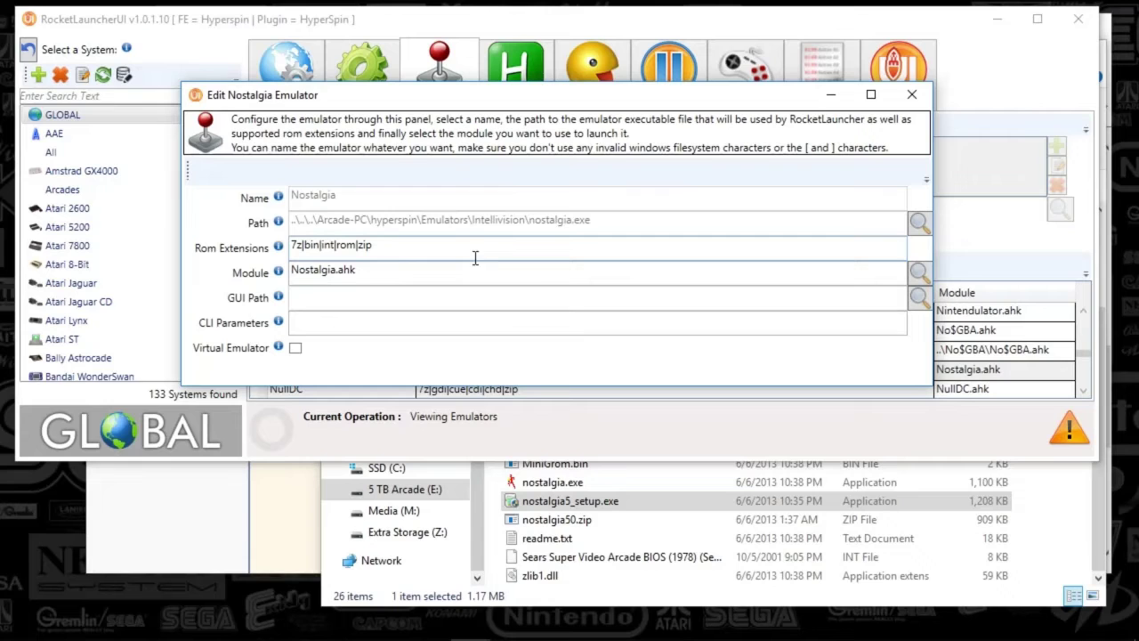
click(912, 95)
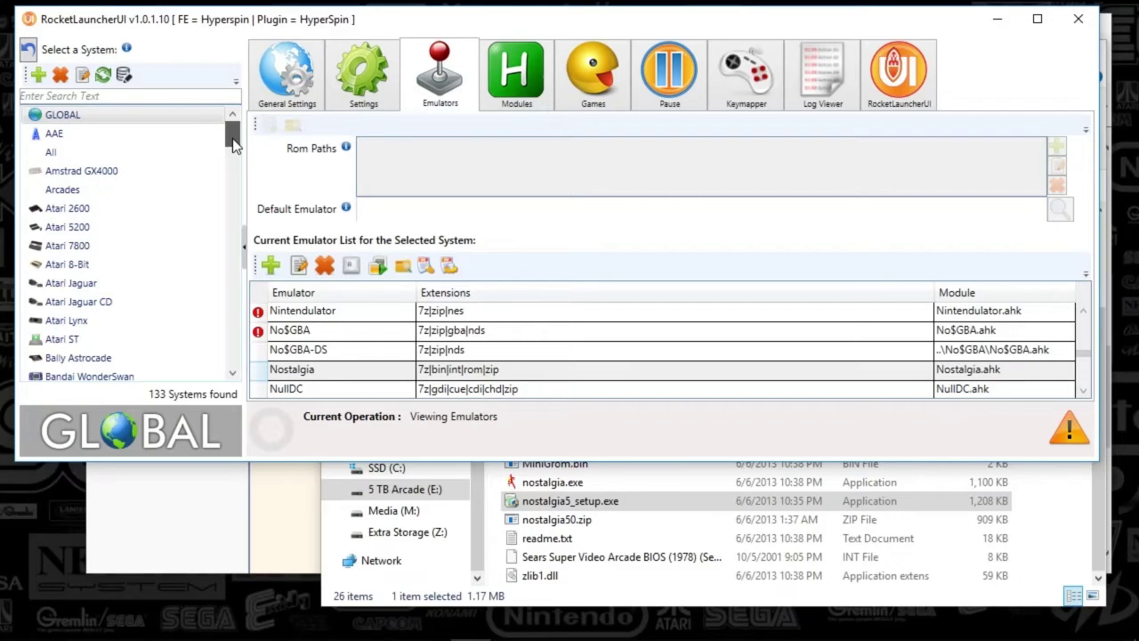
Step: Review the Mattel Intellivision system's ROM path and default emulator, along with its main settings
drag(234, 142, 267, 221)
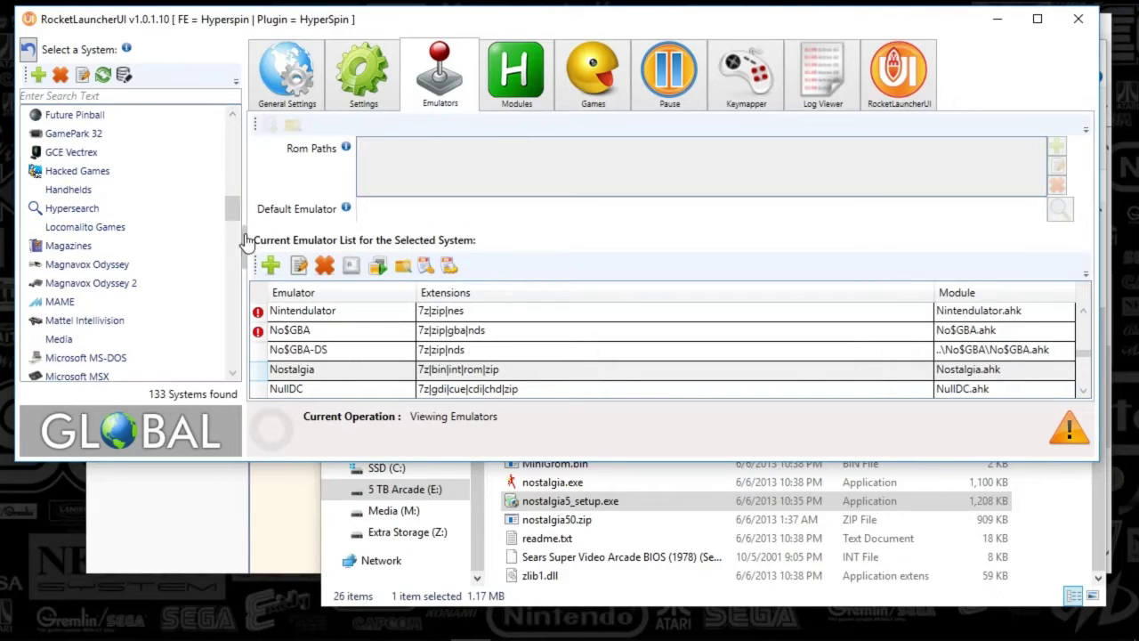
click(116, 320)
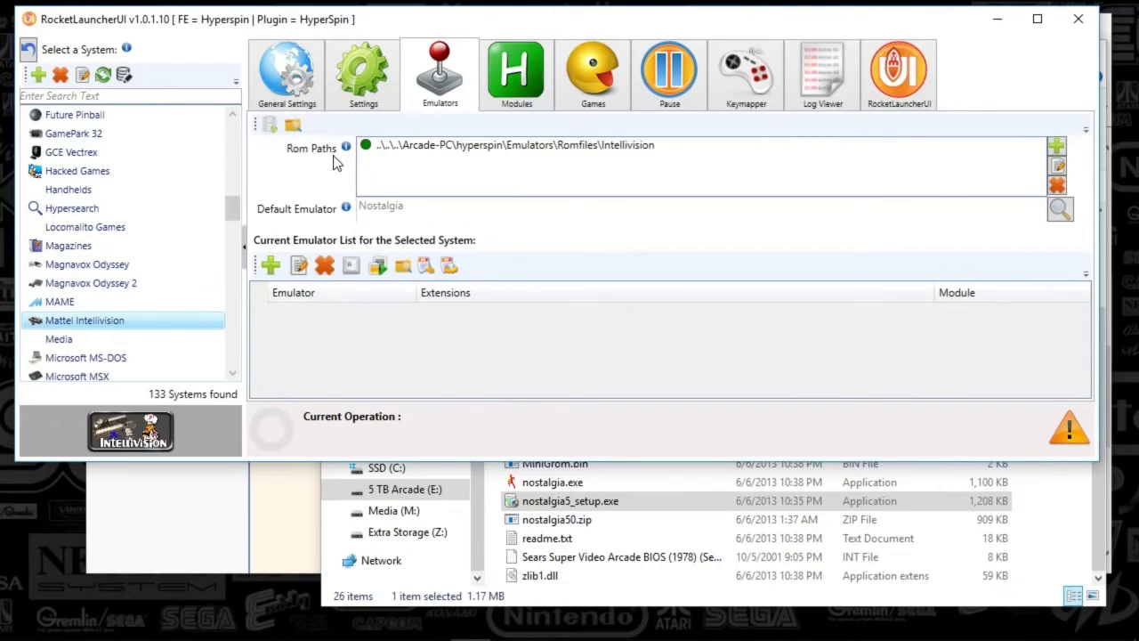
click(307, 83)
click(381, 75)
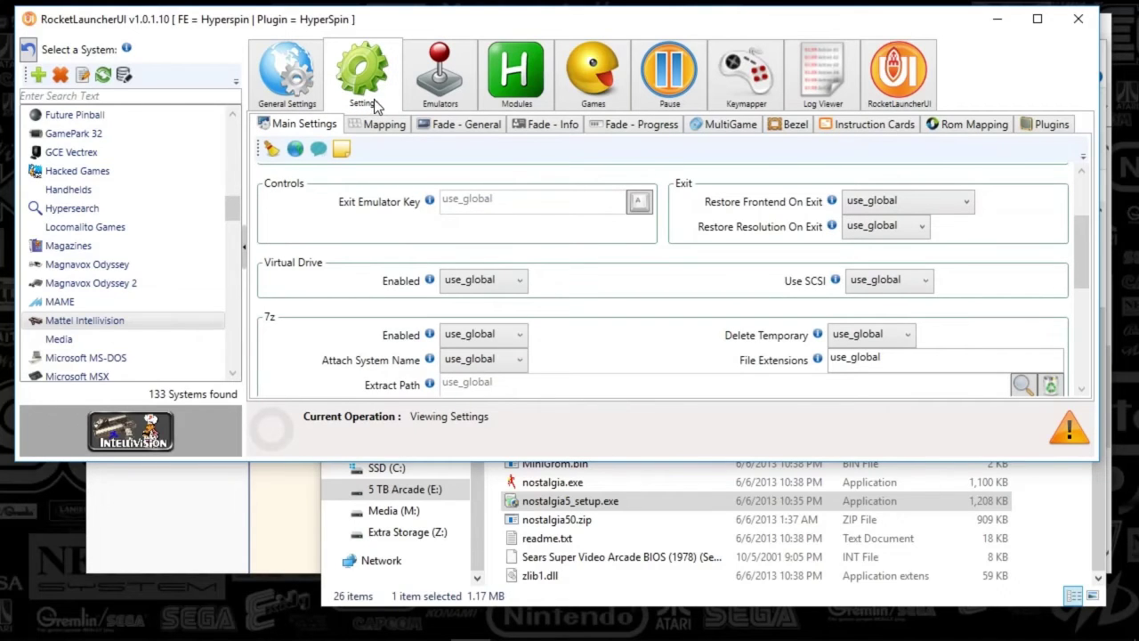
mouse_move(440, 189)
scroll(614, 247, up, 2)
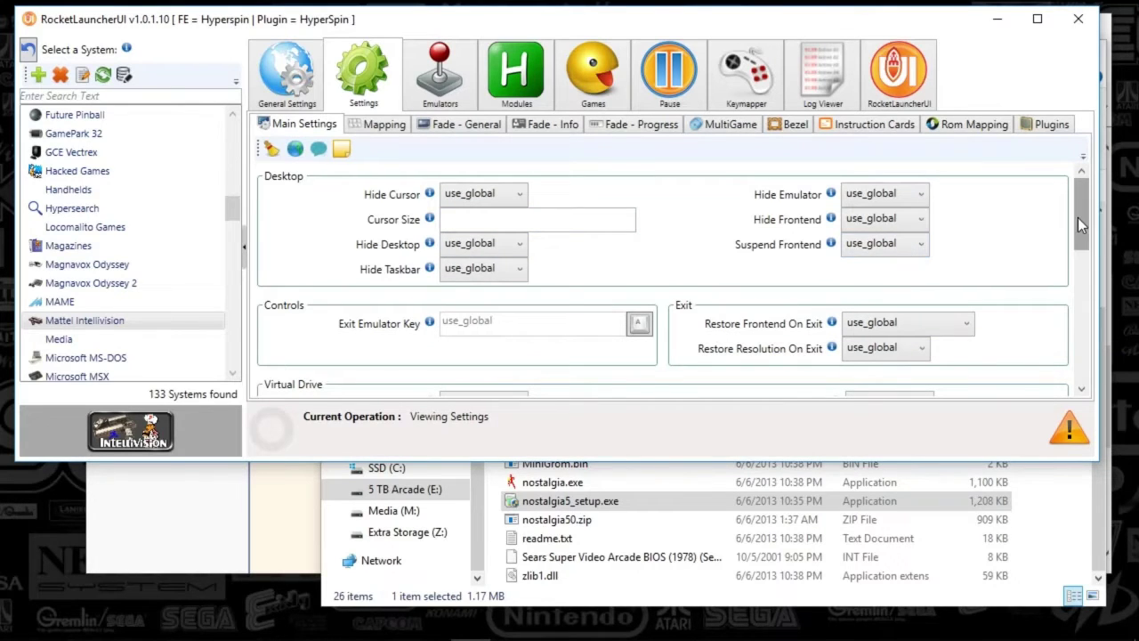
Step: Examine the remaining Mattel Intellivision main settings, from virtual drive down to LEDBlinky, resolution and skip checks
drag(1078, 217, 1079, 229)
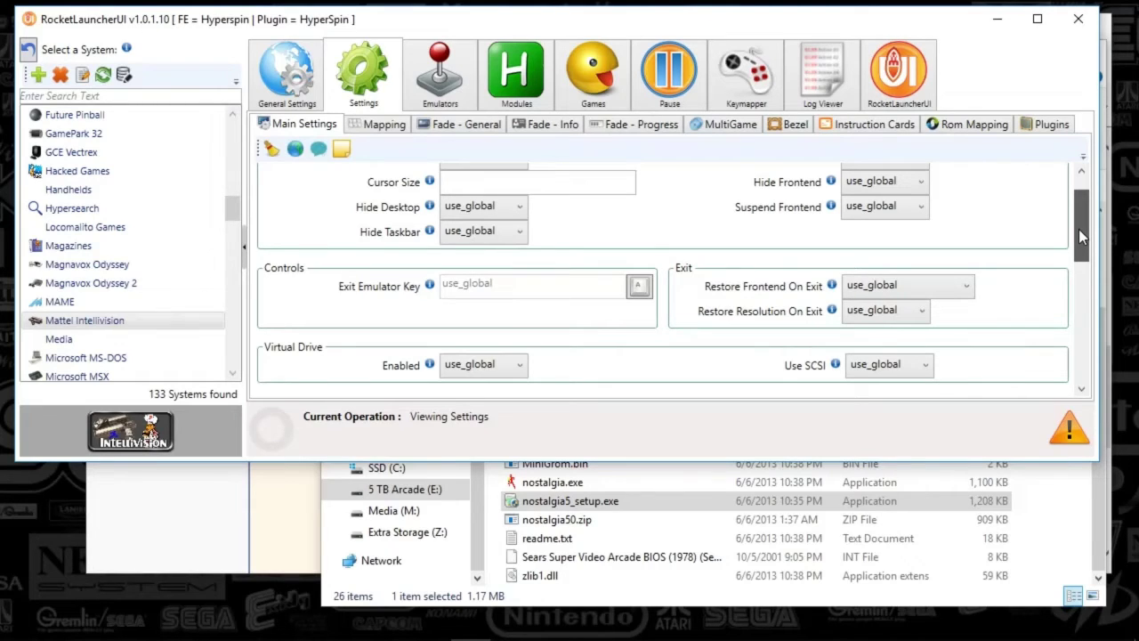
drag(1078, 229, 1074, 234)
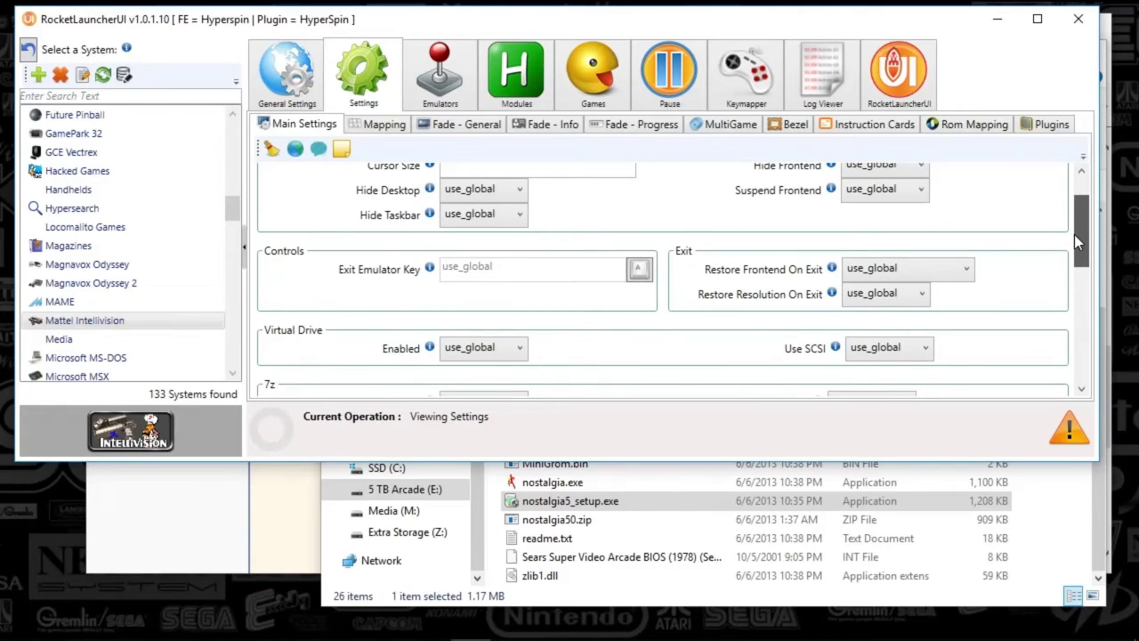
drag(1074, 234, 1052, 366)
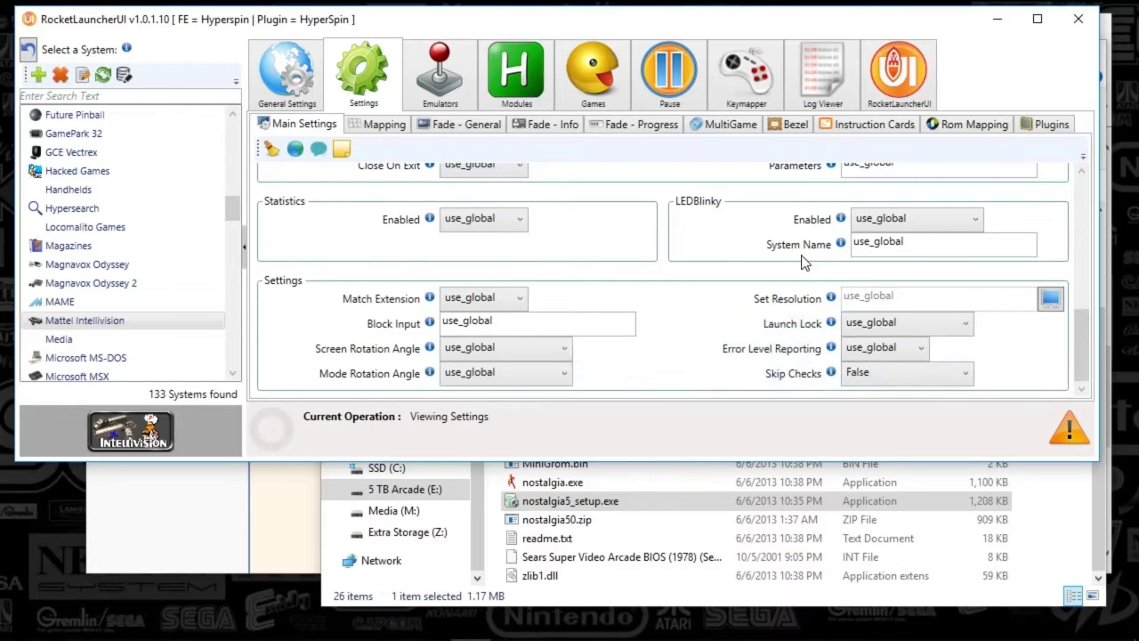
scroll(783, 259, up, 10)
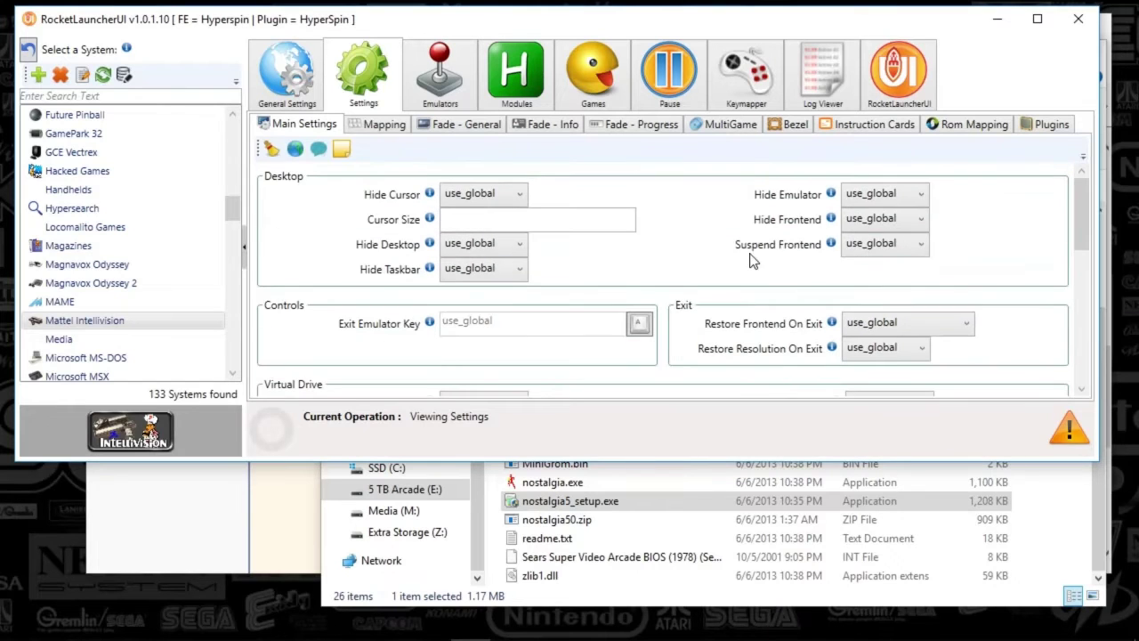
Step: Review the general fade settings and the bezel settings for Mattel Intellivision
click(458, 129)
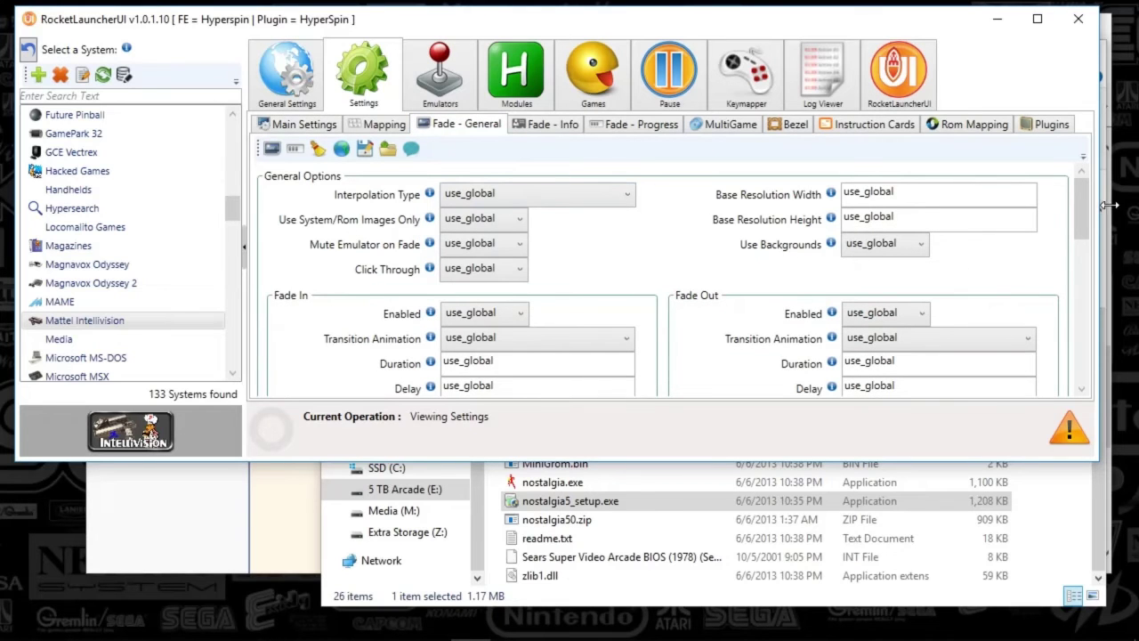
drag(1082, 206, 1079, 361)
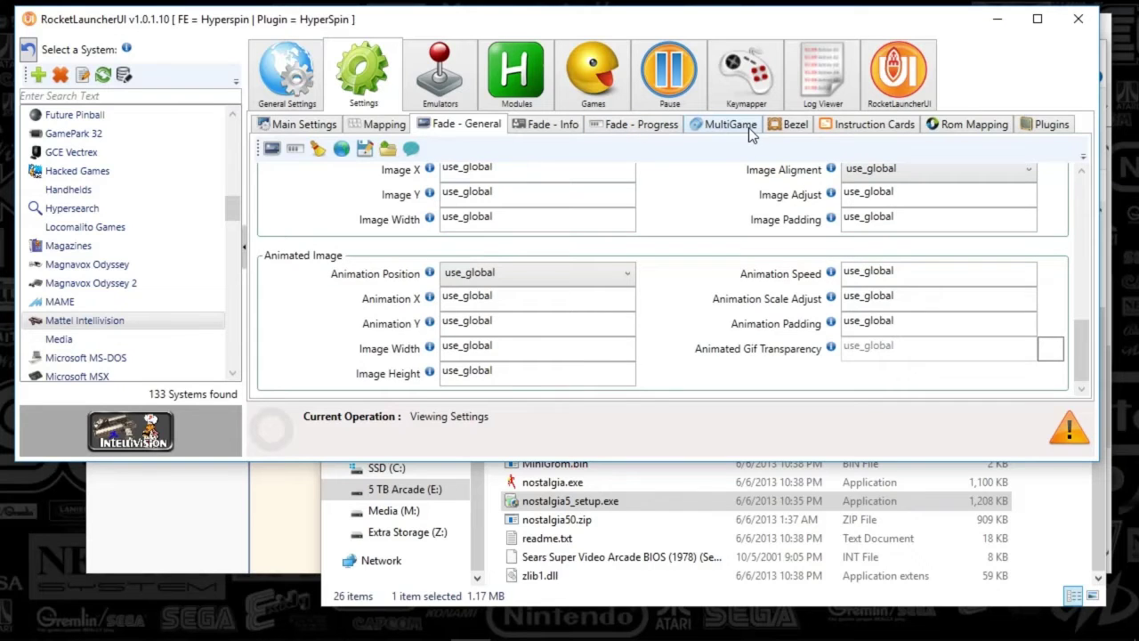
click(787, 126)
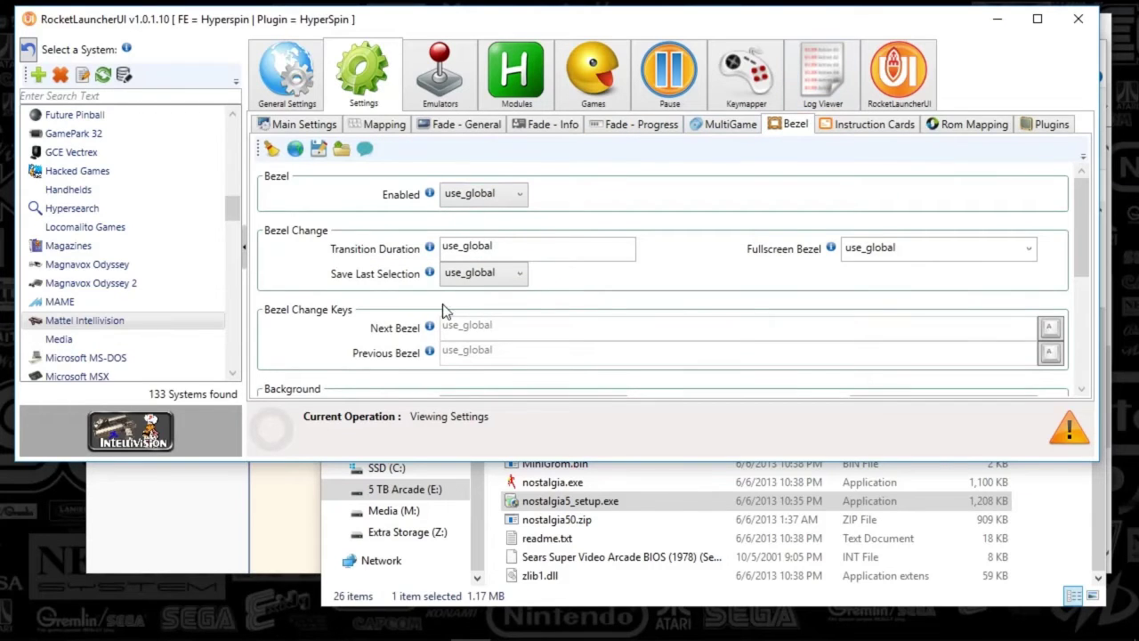
drag(1085, 214, 1019, 158)
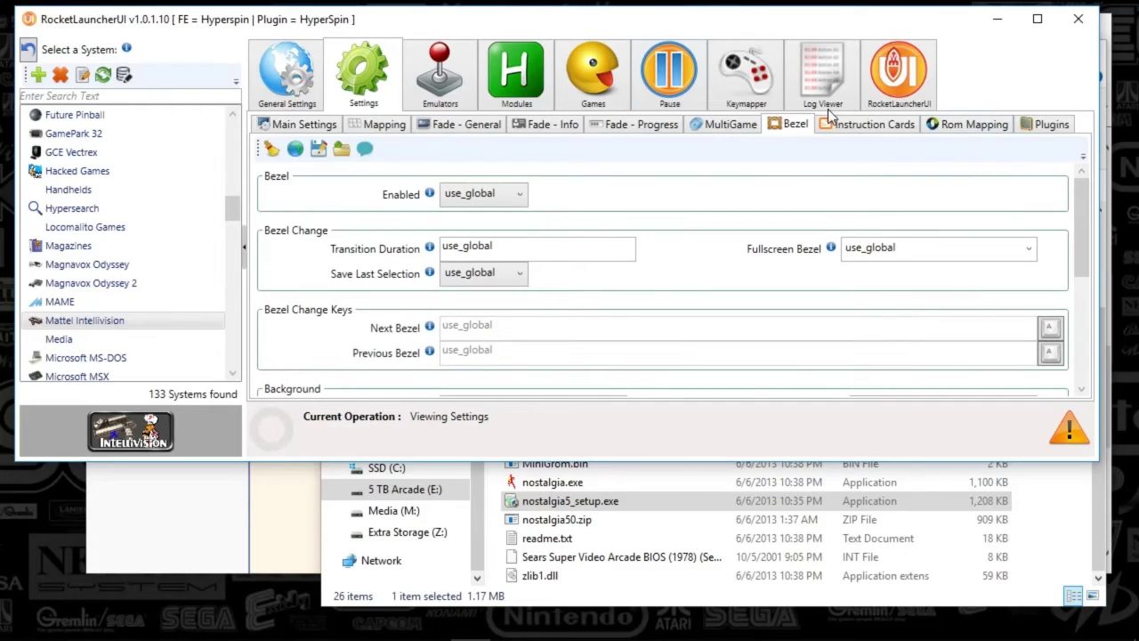
Step: Check the system's ROM path and the list of emulators available as its default, leaving the selection as is
click(453, 73)
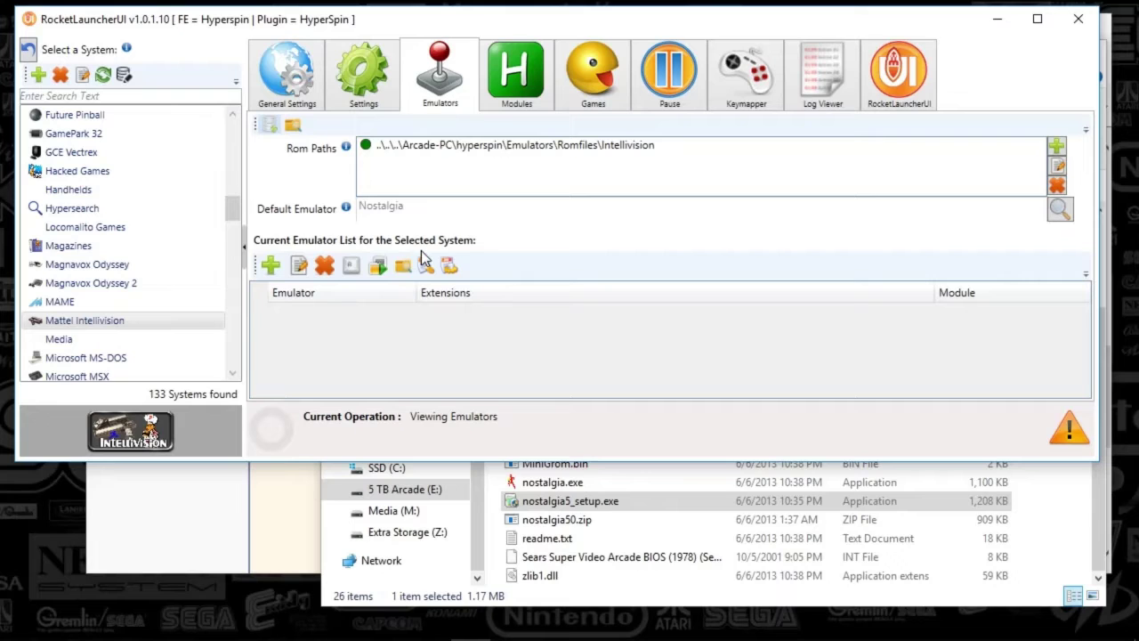
click(1061, 209)
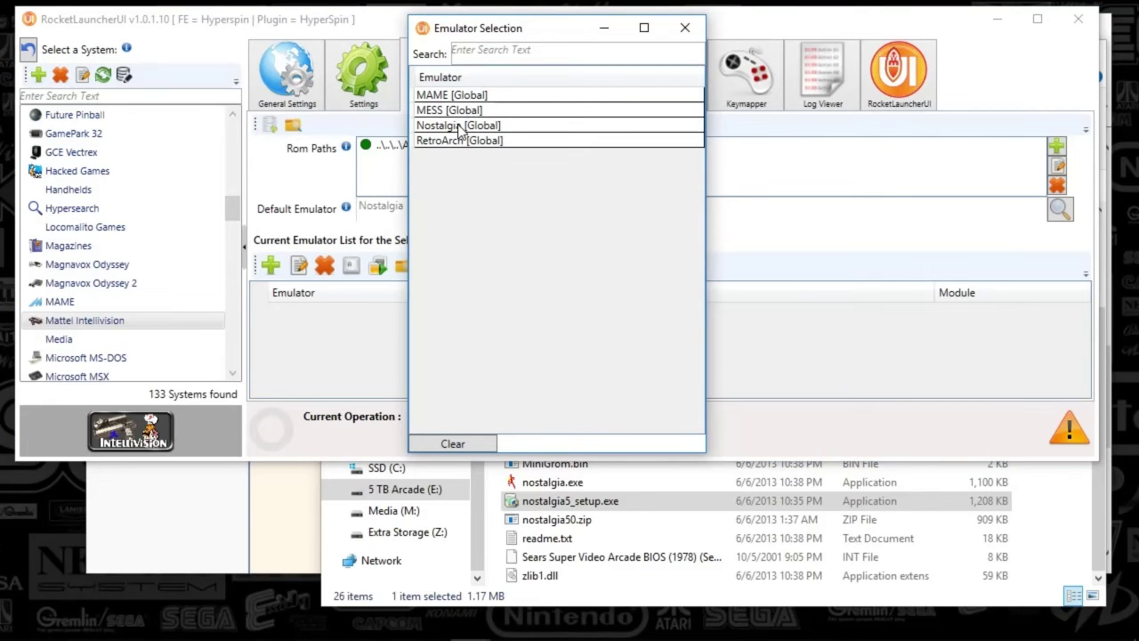
click(682, 29)
click(1061, 211)
click(684, 28)
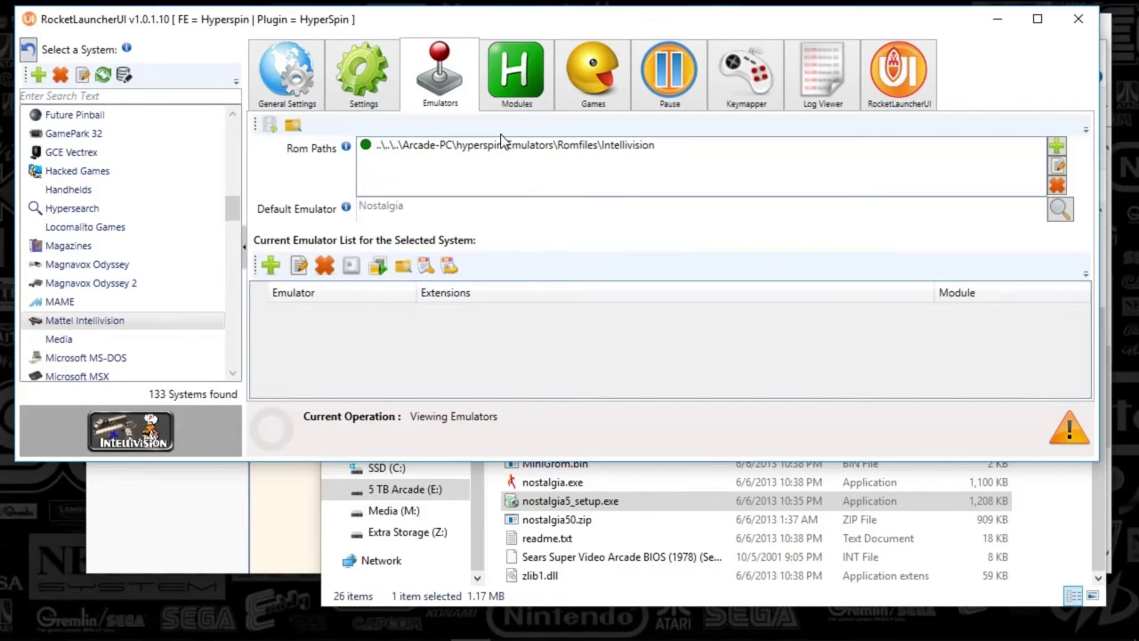
Step: Read the Nostalgia.ahk module notes on BIOS file placement, fullscreen and registry configuration
click(534, 94)
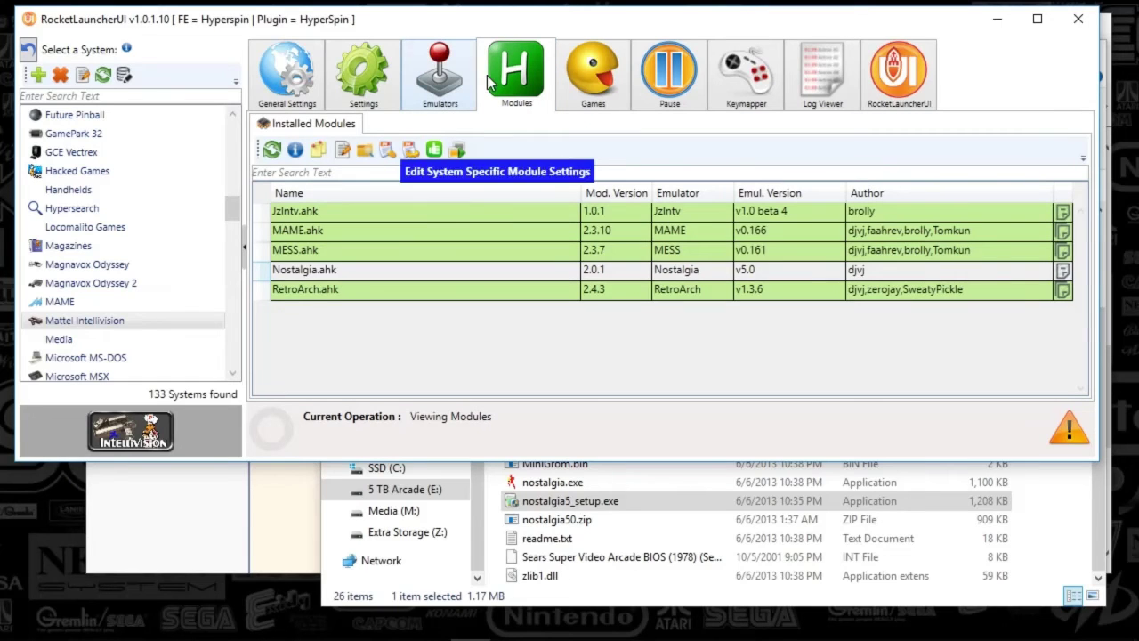
click(317, 269)
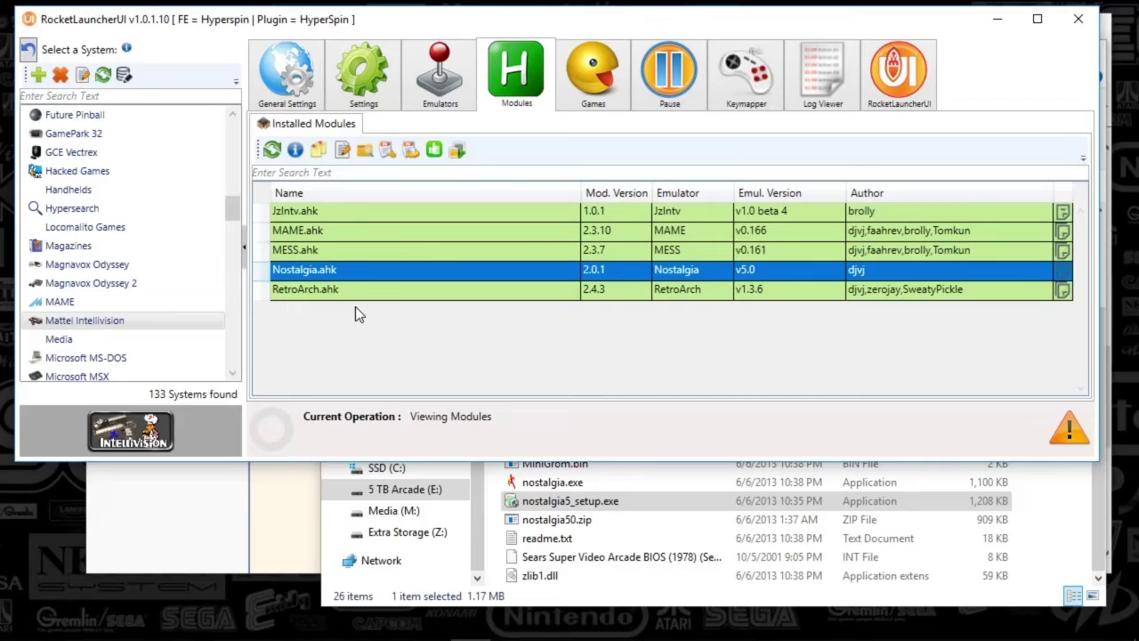
click(318, 151)
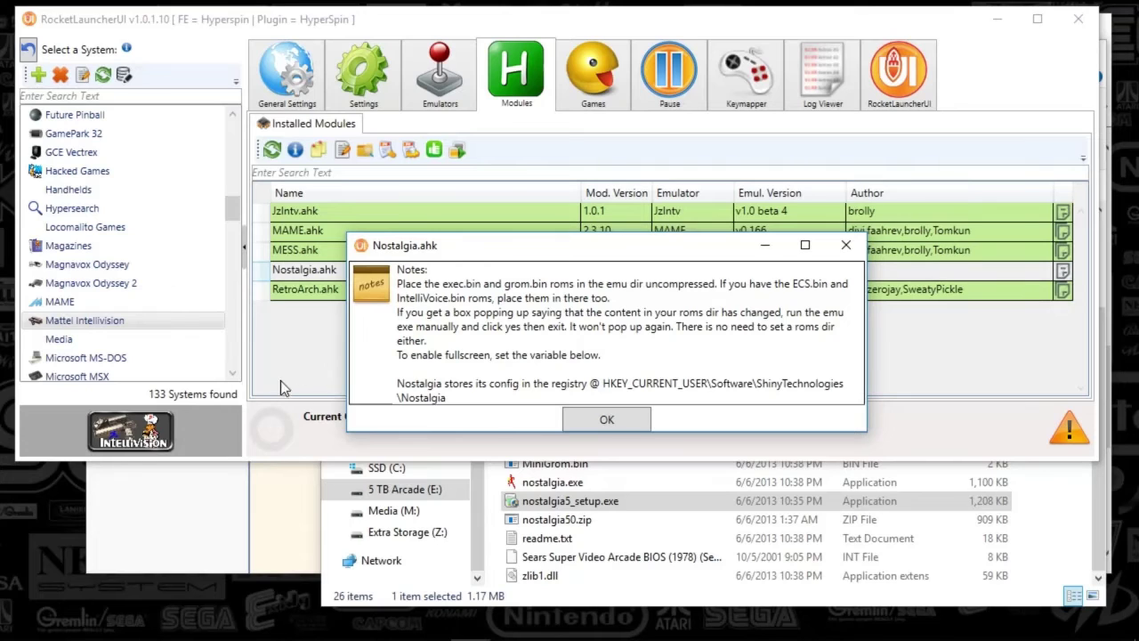
click(845, 247)
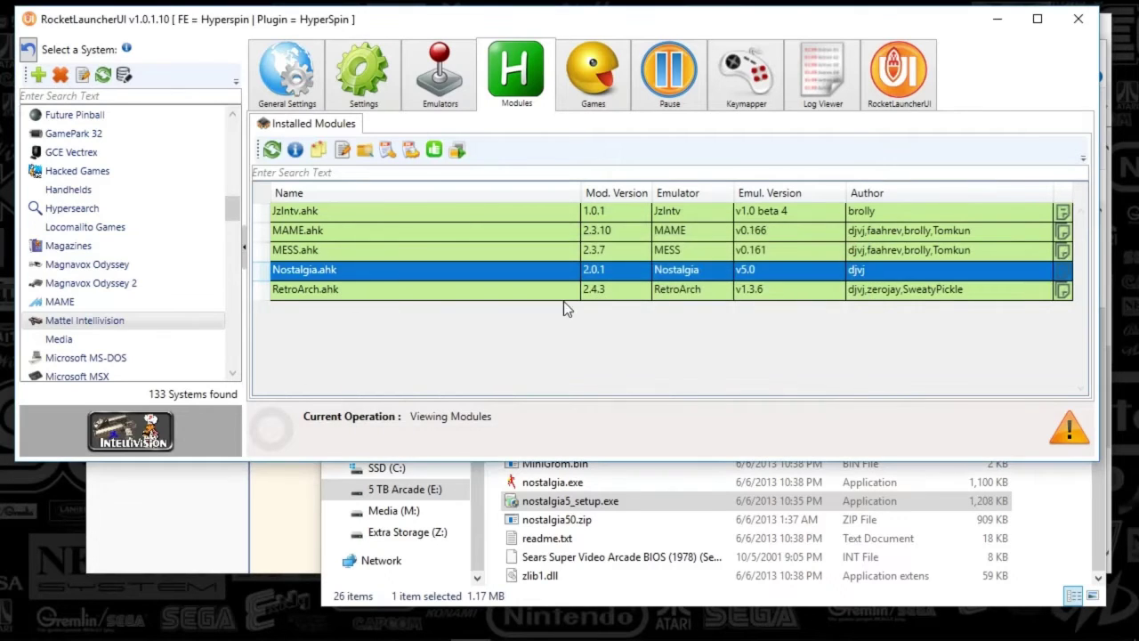
Step: Inspect the Fullscreen option in the global settings of the Nostalgia.ahk module
click(387, 157)
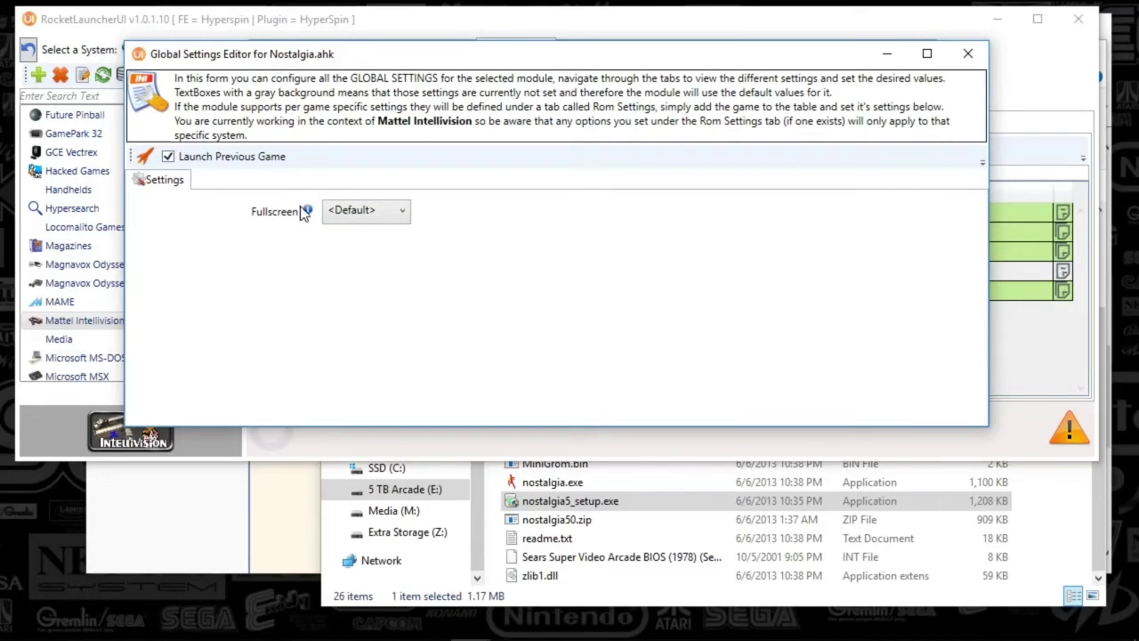
mouse_move(308, 212)
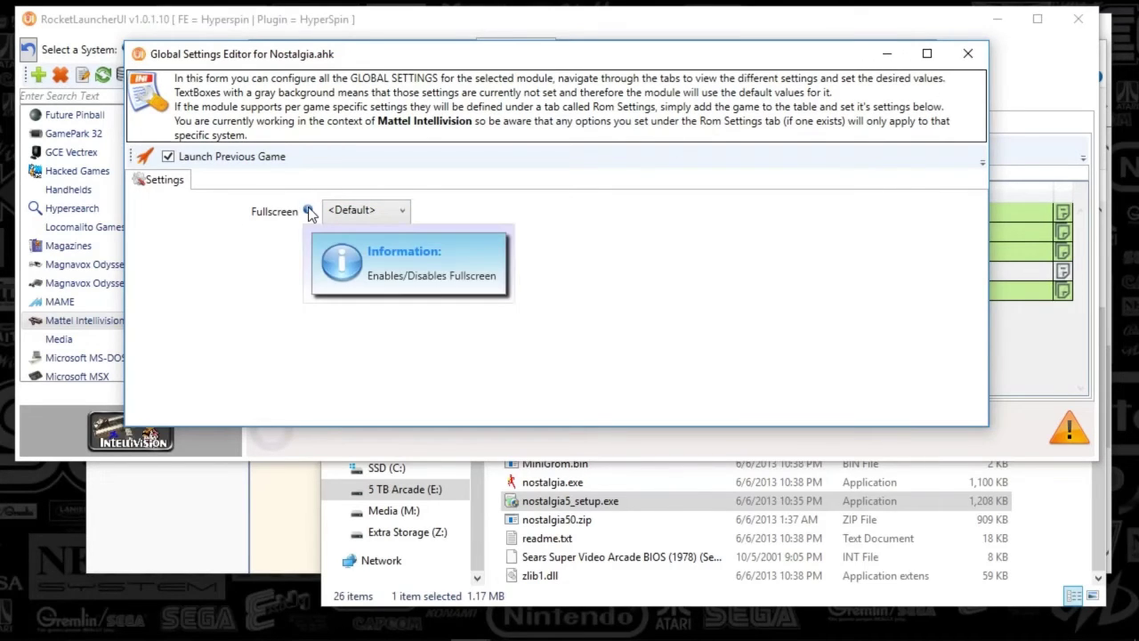
click(967, 54)
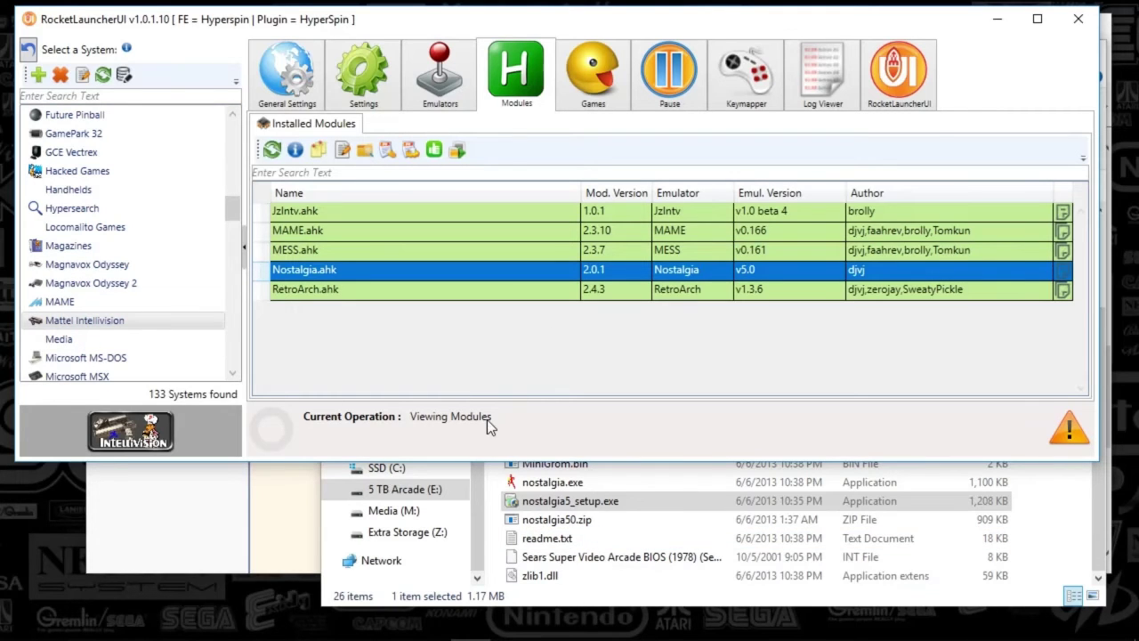
Step: Launch the Nostalgia emulator from the Nostalgia.ahk module and let it scan its game folder
click(998, 18)
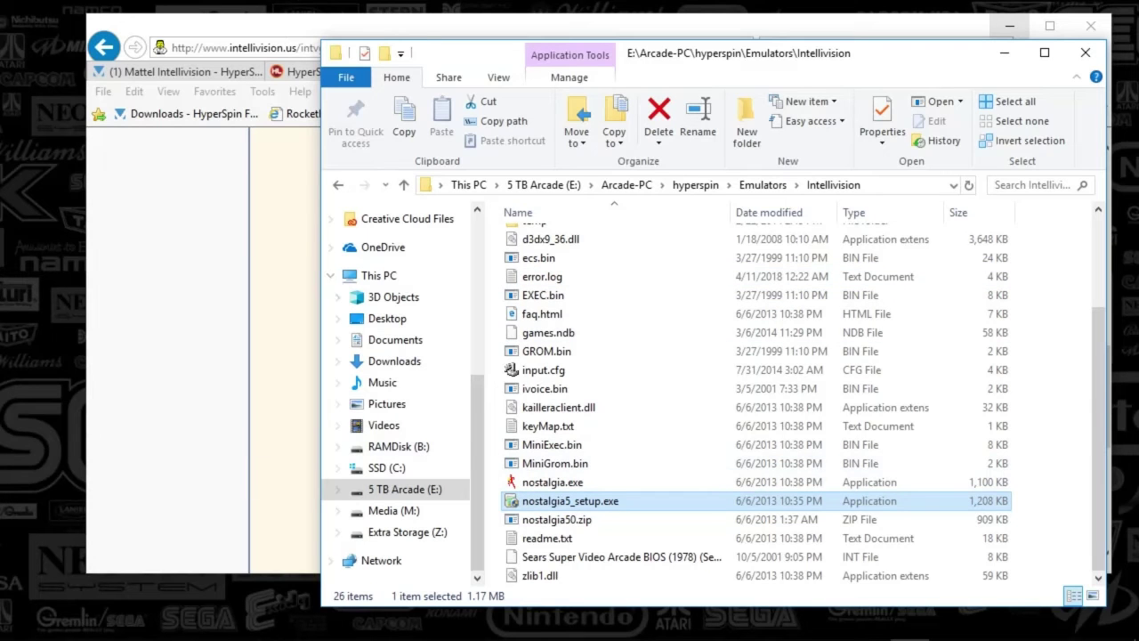
click(549, 627)
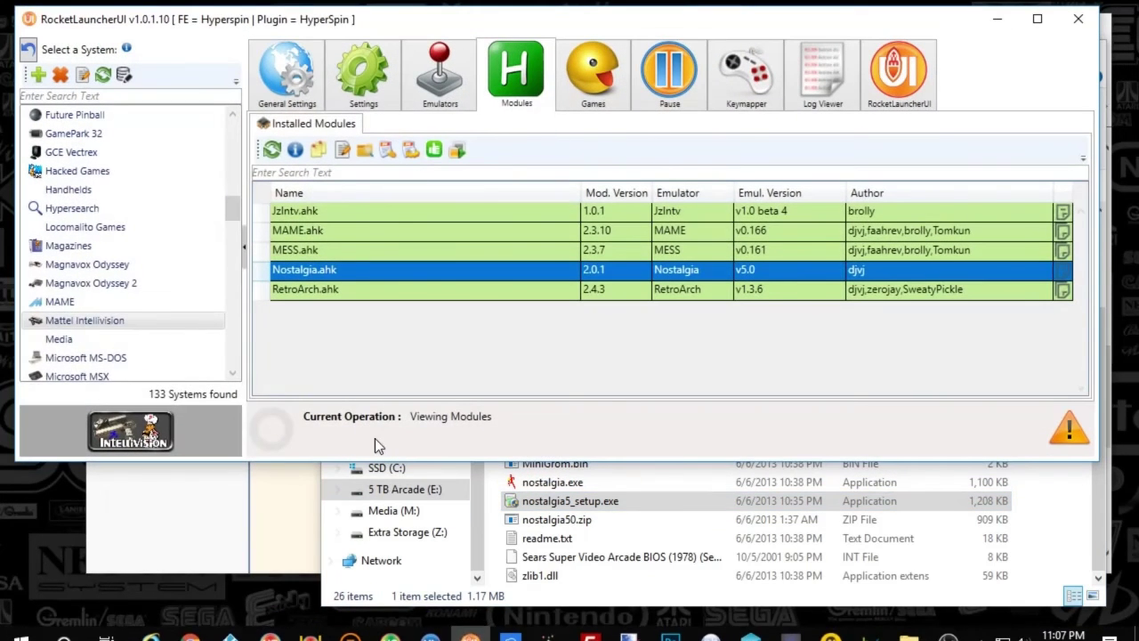
click(336, 250)
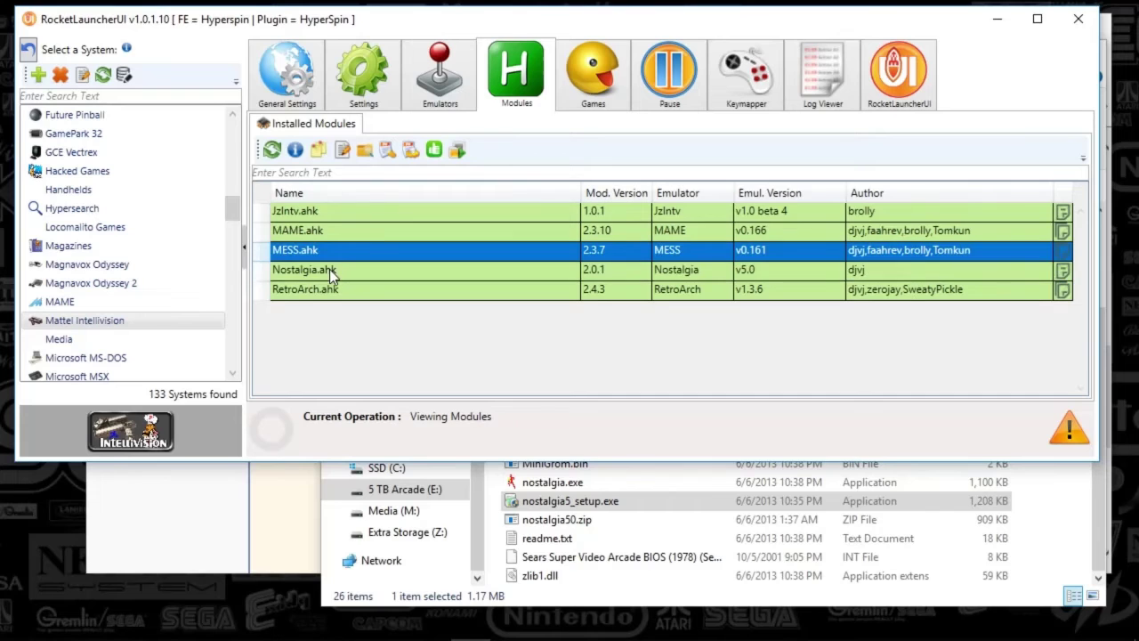
click(332, 271)
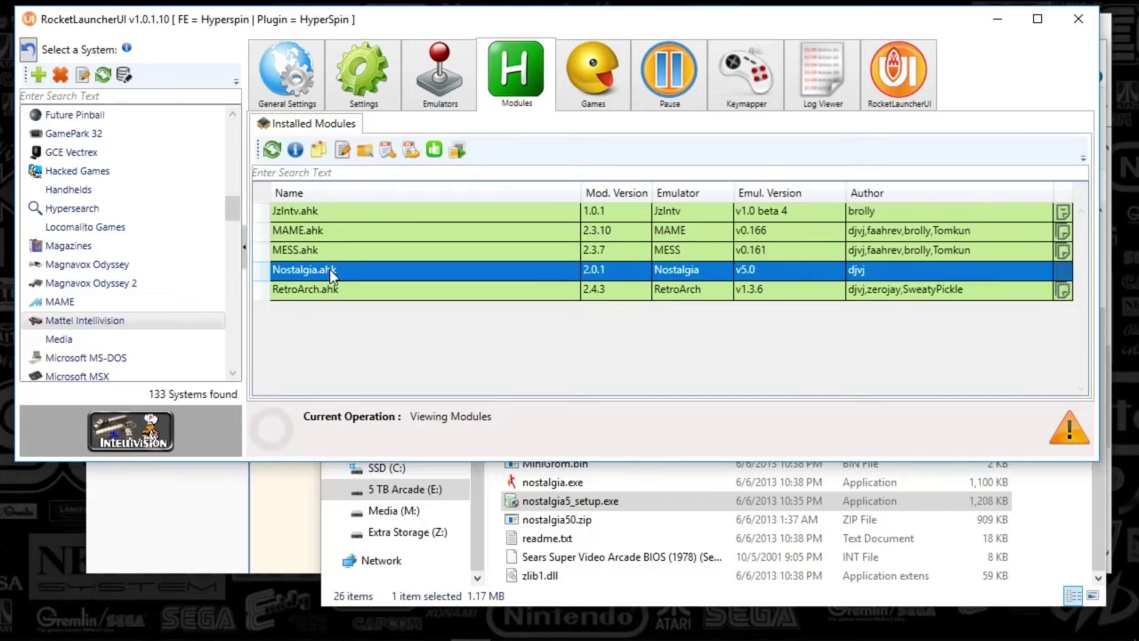
click(459, 152)
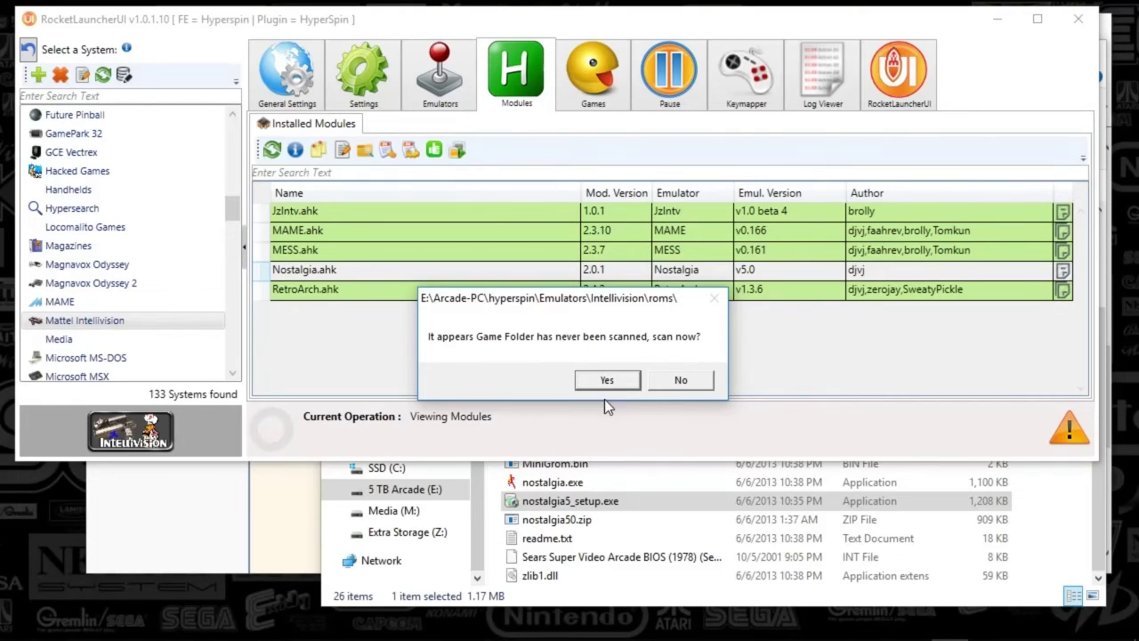
click(606, 382)
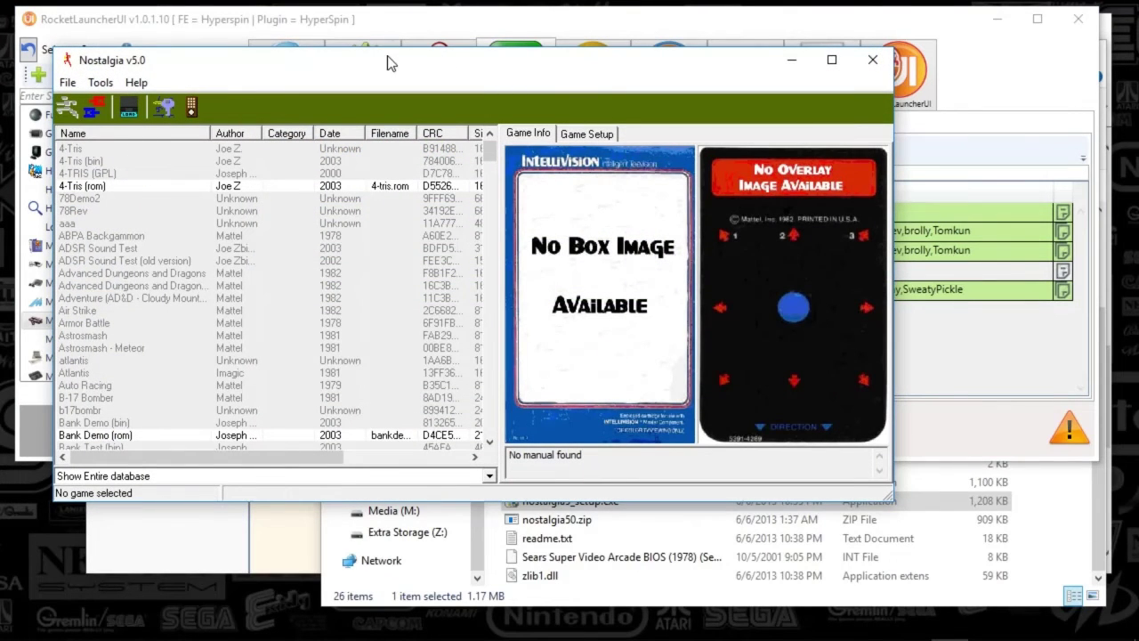
drag(396, 61, 454, 82)
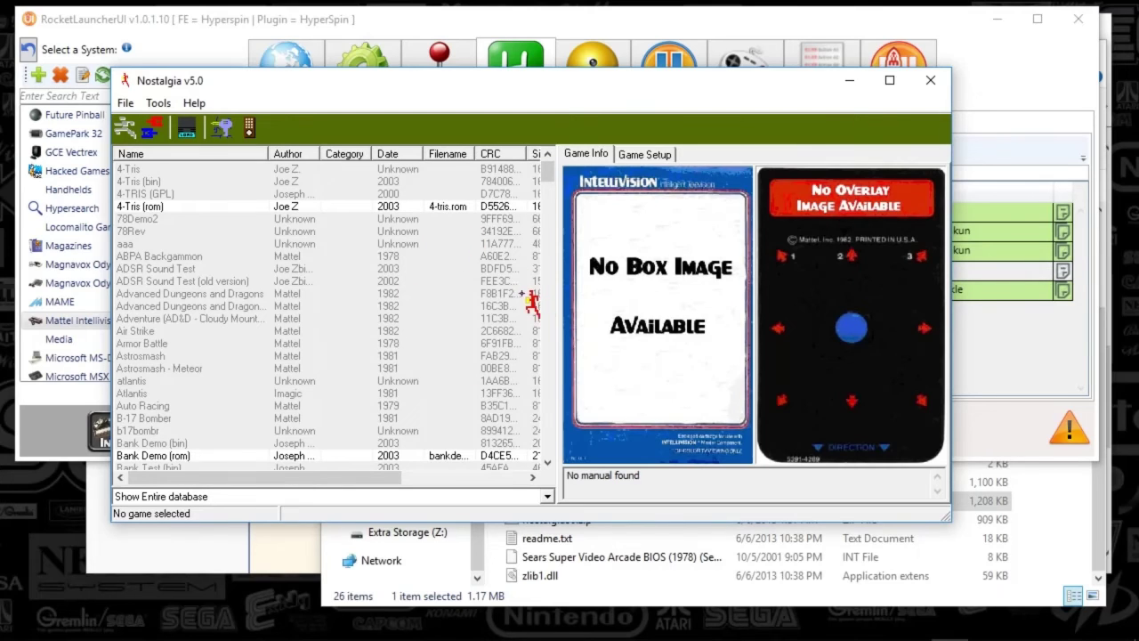
Step: Review Nostalgia's own settings, checking the folder paths for roms, images, manuals, saves and captures, and cancel without saving
click(125, 103)
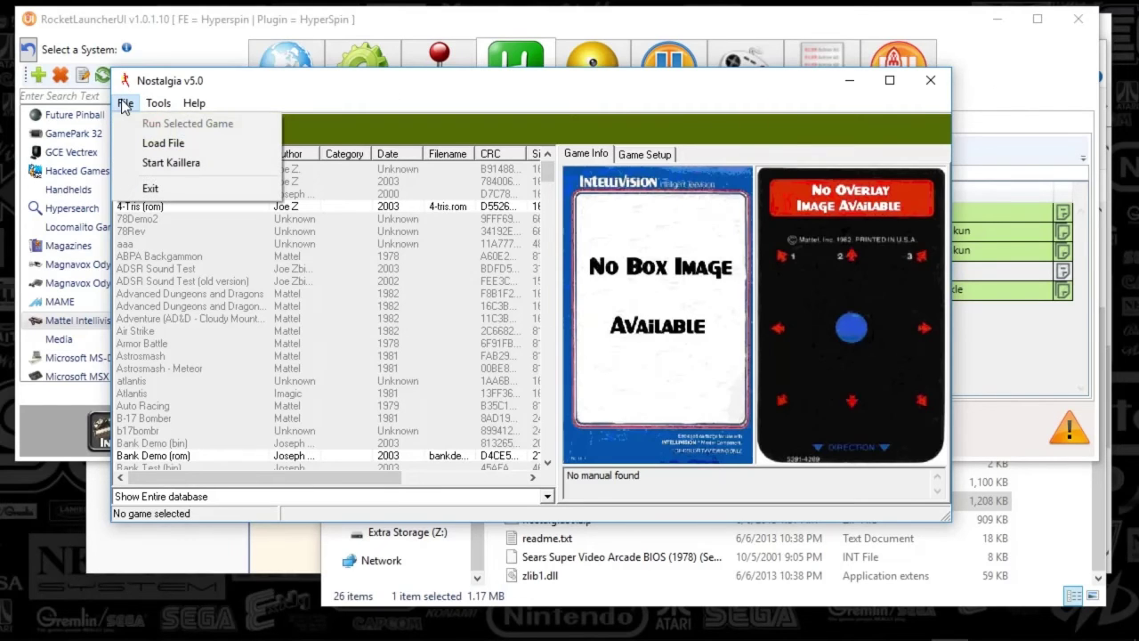
mouse_move(162, 106)
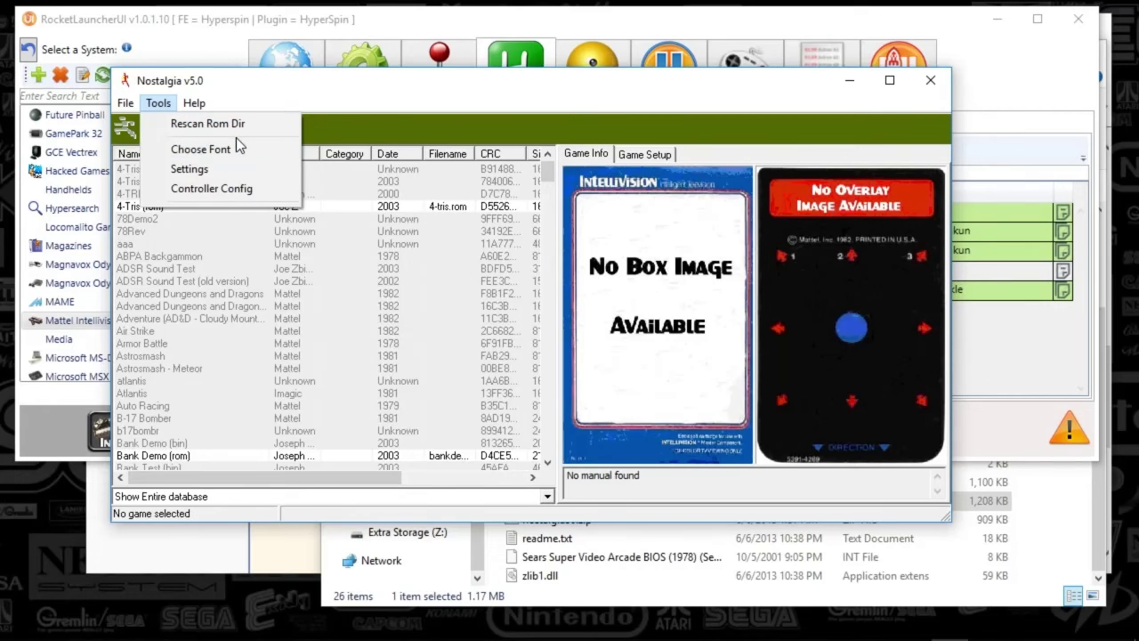
click(169, 168)
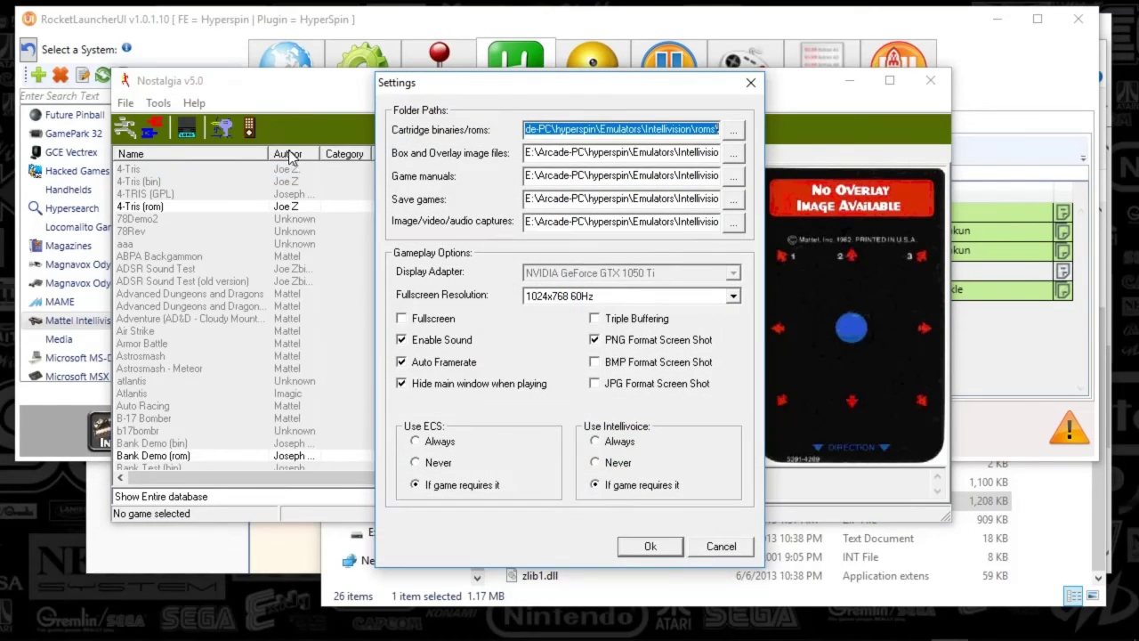
drag(554, 95, 385, 94)
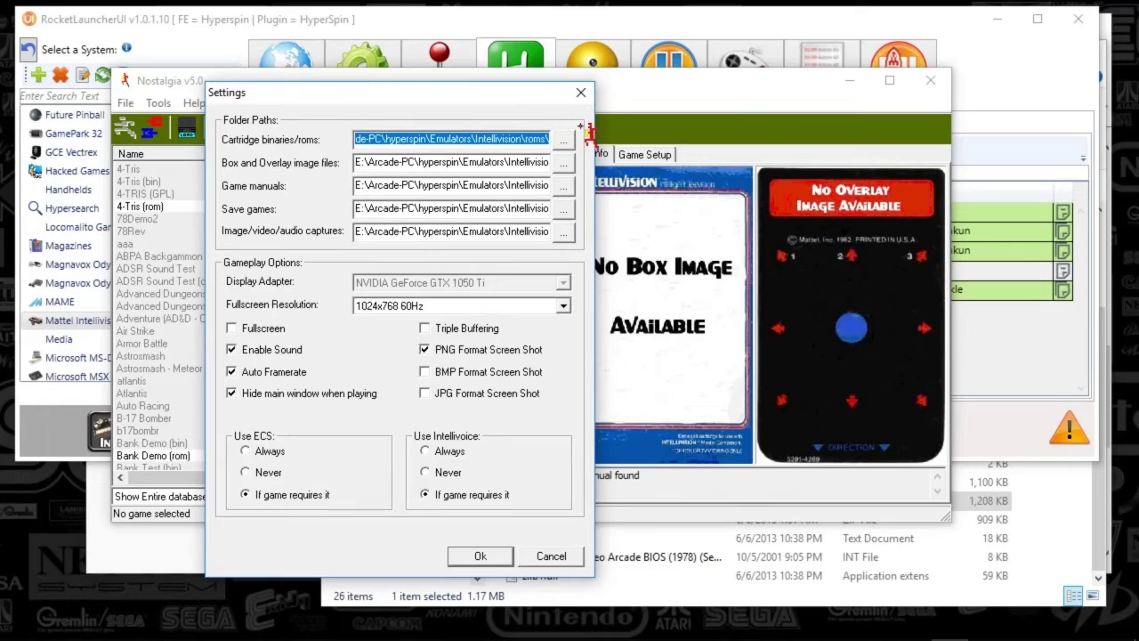
click(436, 145)
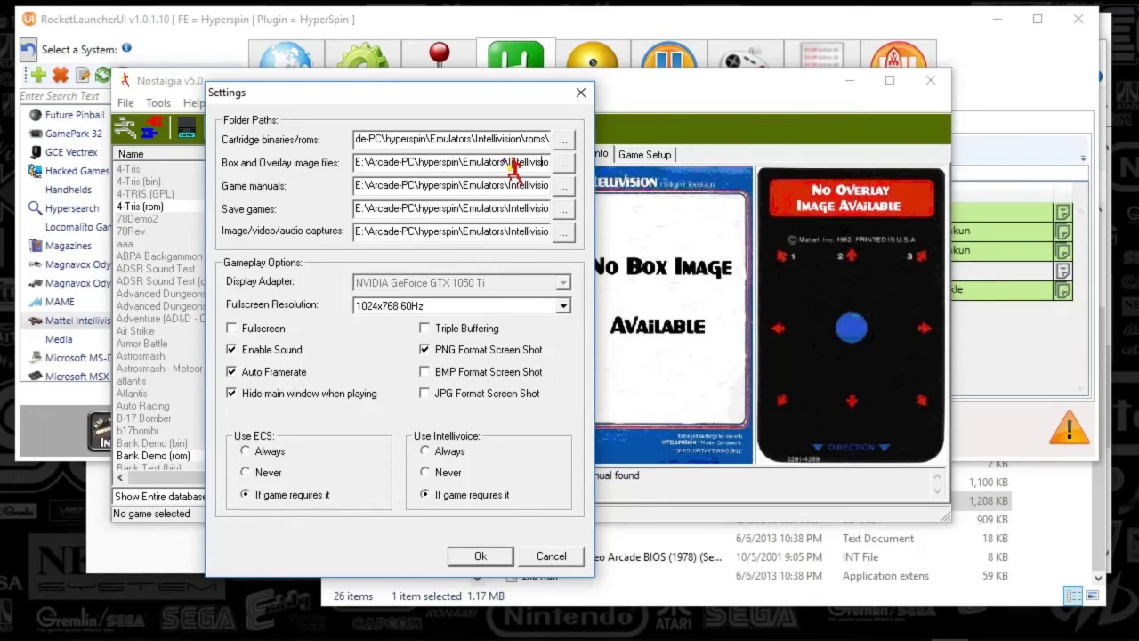
key(End)
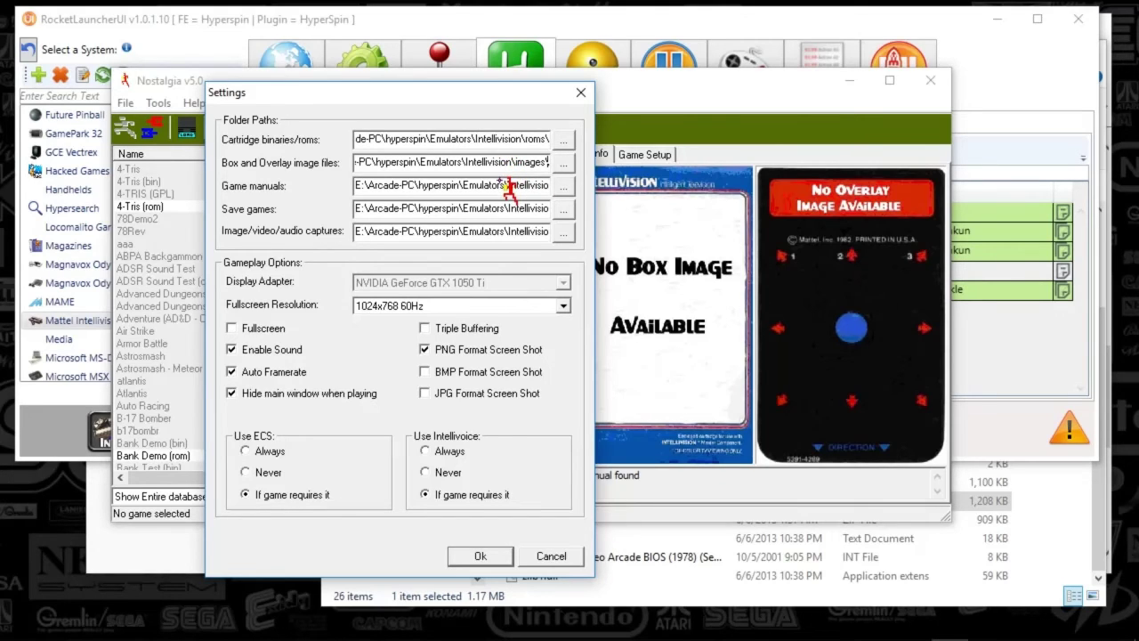
drag(496, 187, 569, 194)
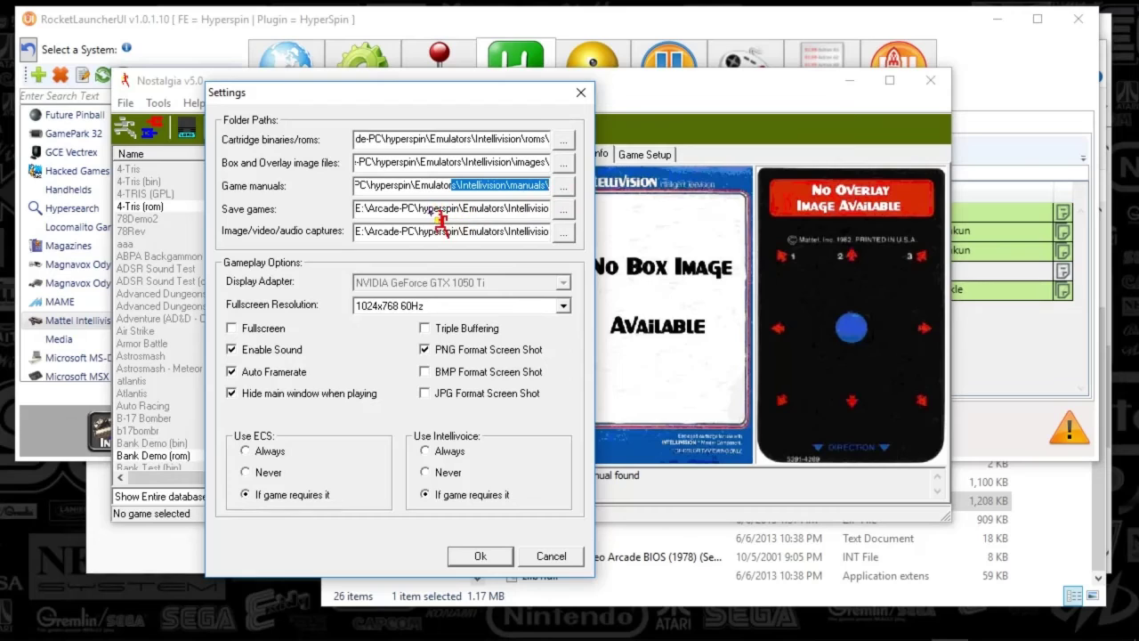
drag(434, 208, 575, 210)
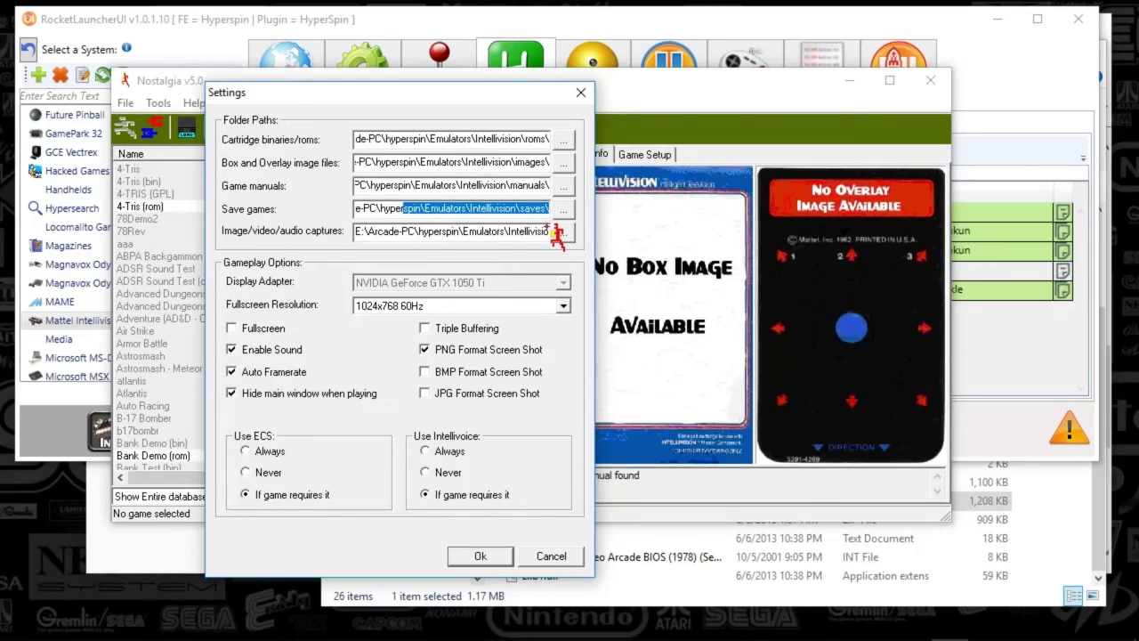
drag(481, 233, 580, 233)
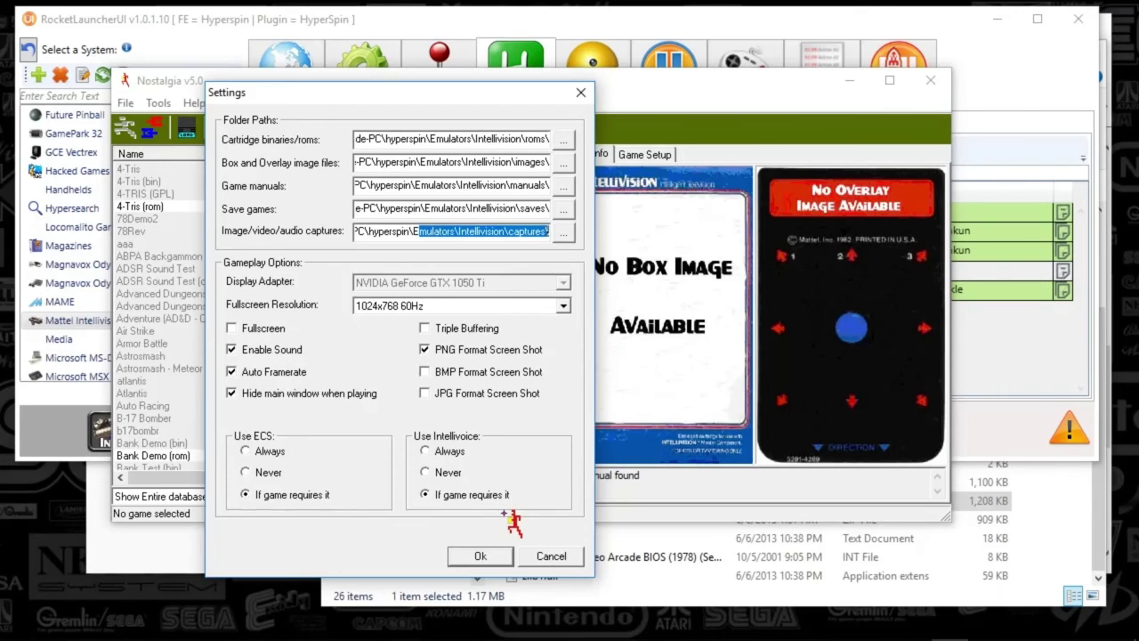
click(553, 561)
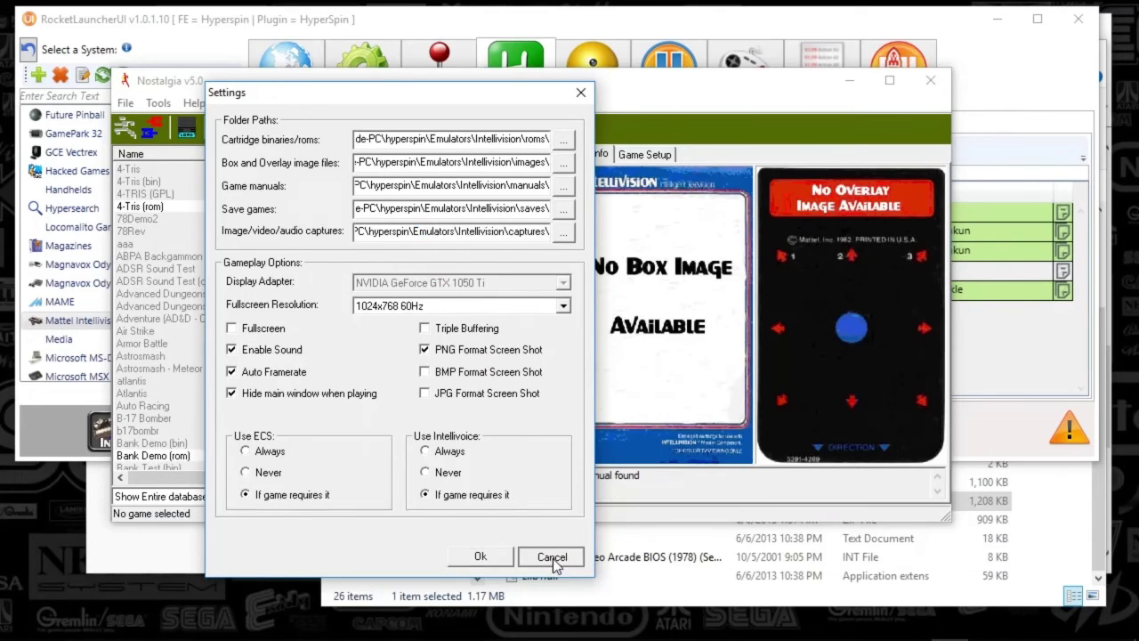
Step: Open Nostalgia's controller configuration and look through the input pages for Players 1 to 4 and the game keys
click(159, 102)
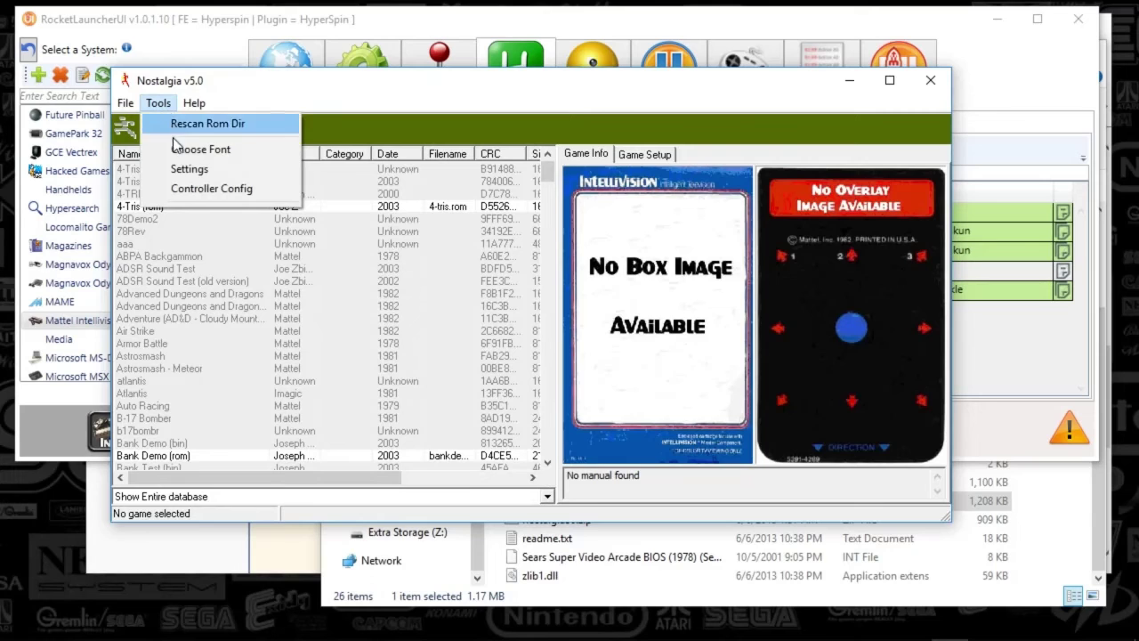
click(200, 188)
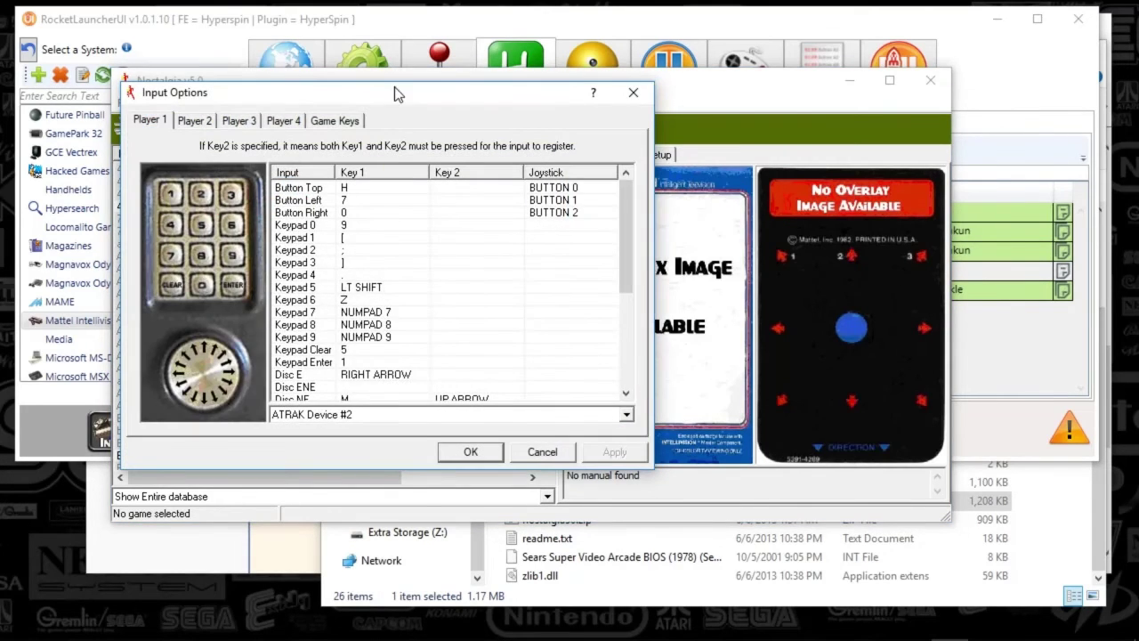
click(196, 120)
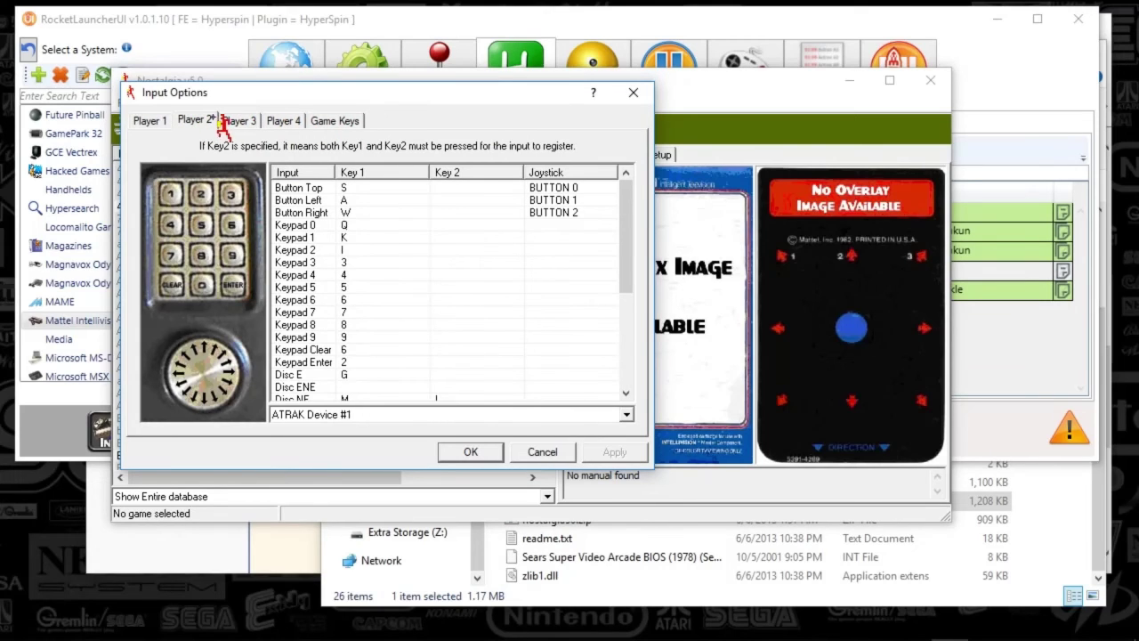
click(238, 120)
click(283, 120)
click(331, 121)
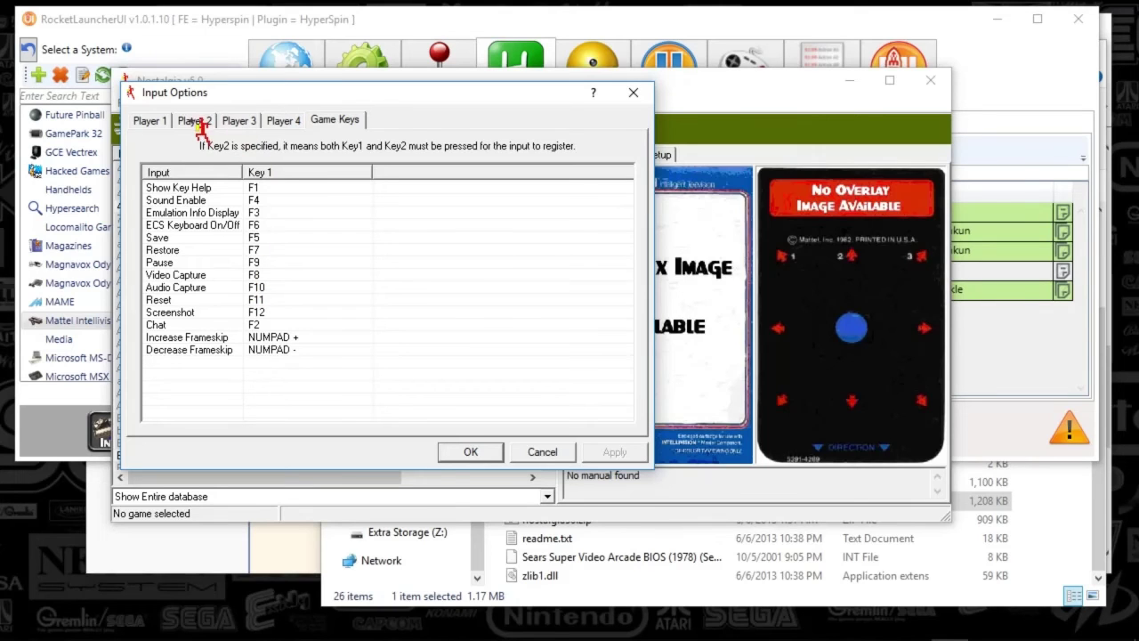
Step: Examine Player 1's full list of button, keypad and disc key assignments and the joystick device selection
click(156, 119)
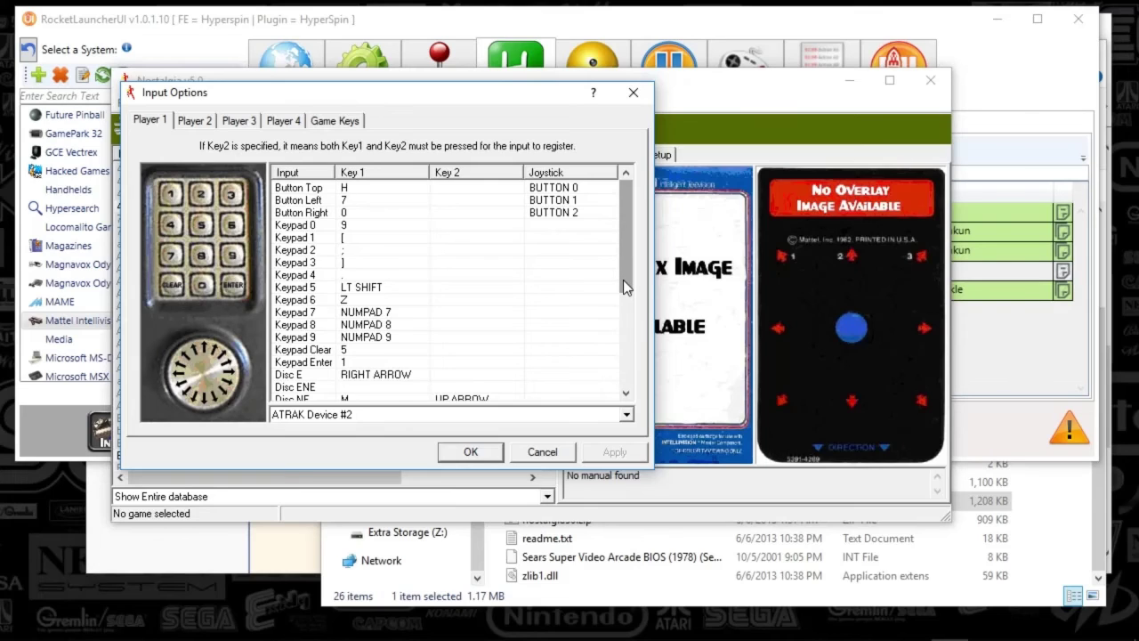
drag(624, 282, 620, 373)
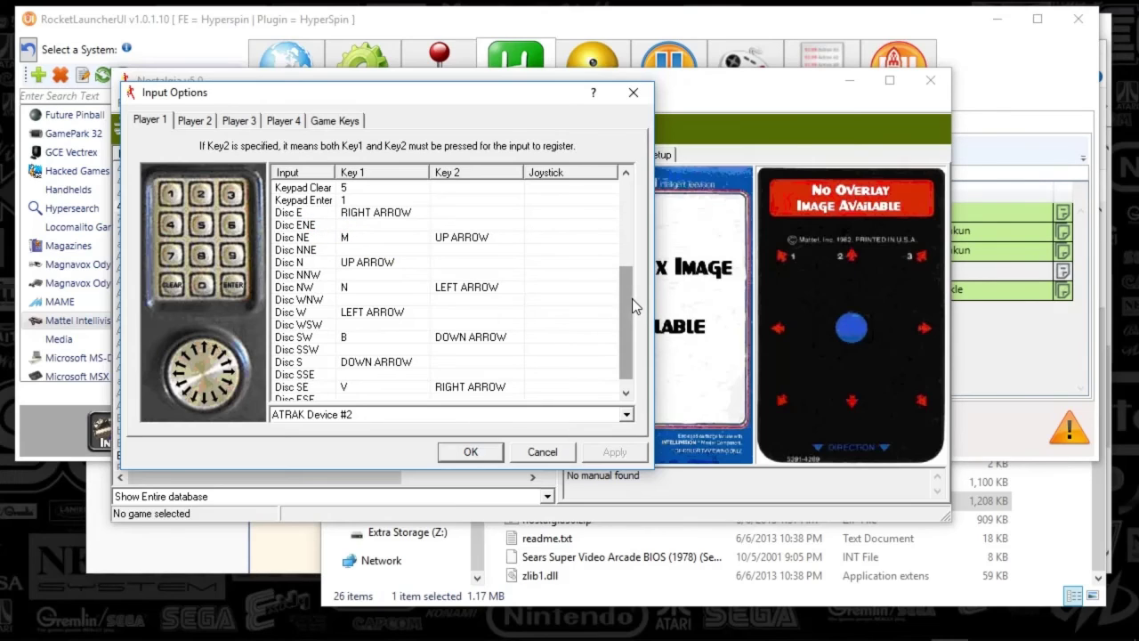
drag(632, 305, 633, 311)
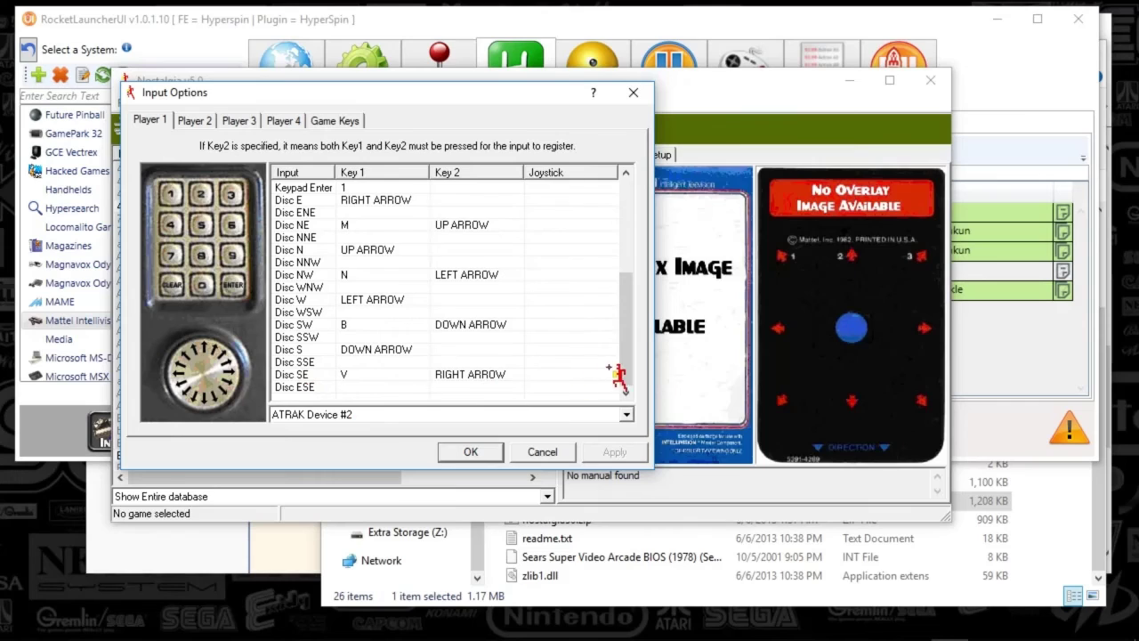
drag(625, 364, 626, 259)
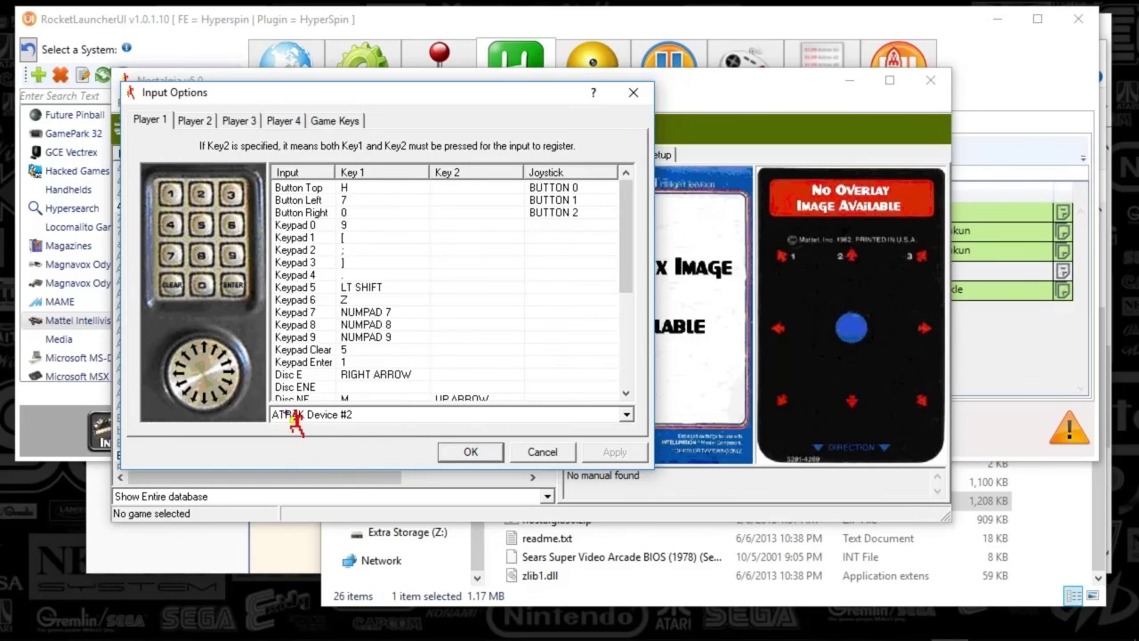
click(359, 416)
click(360, 416)
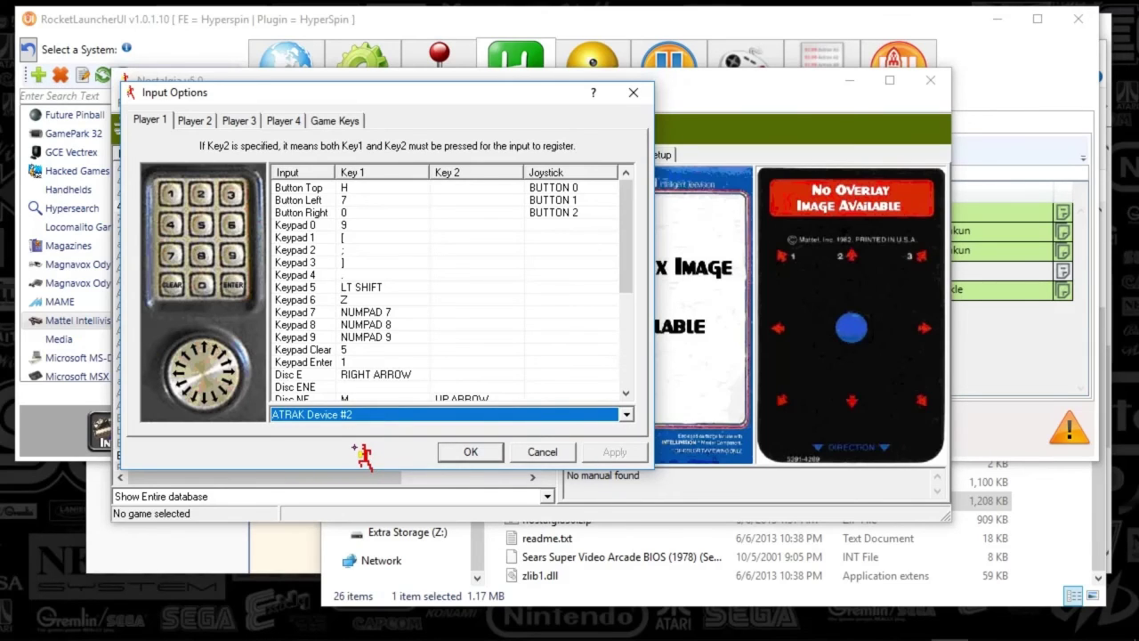
Step: Review the input assignments of Players 2, 3 and 4, return to Player 1, and cancel the input options without saving
click(194, 121)
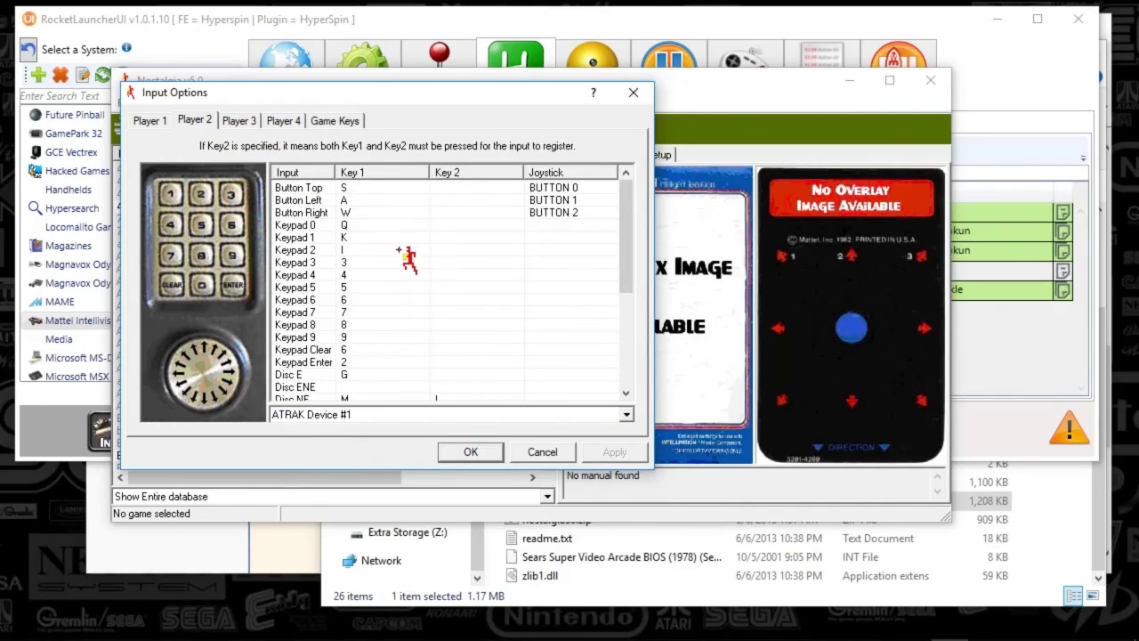
drag(625, 202, 625, 236)
click(241, 123)
click(283, 121)
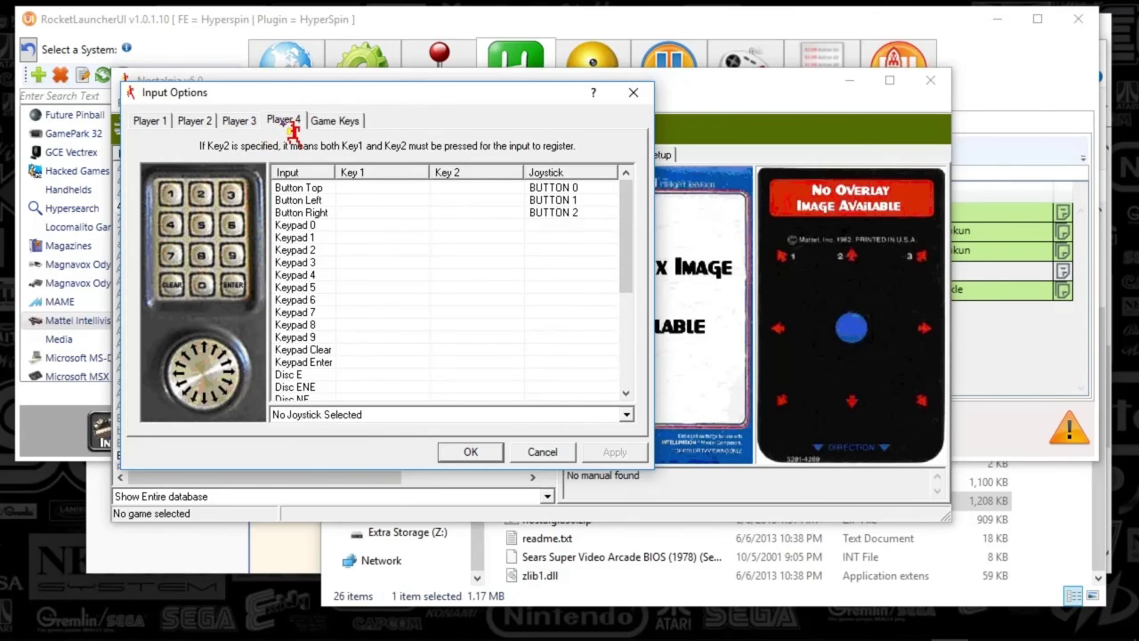
click(238, 119)
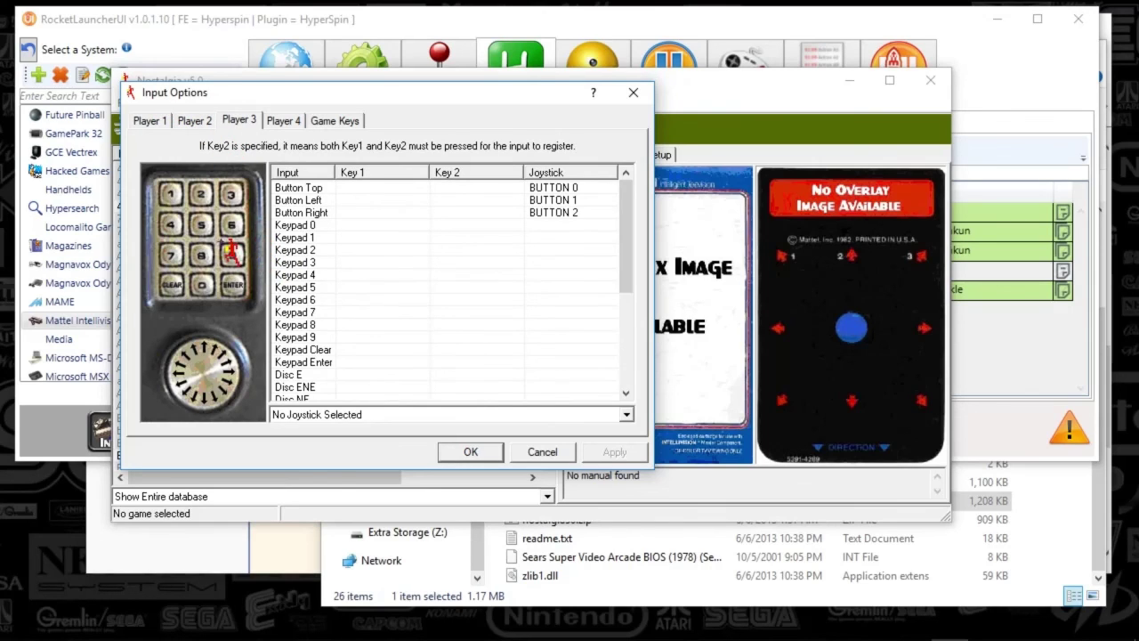
click(153, 121)
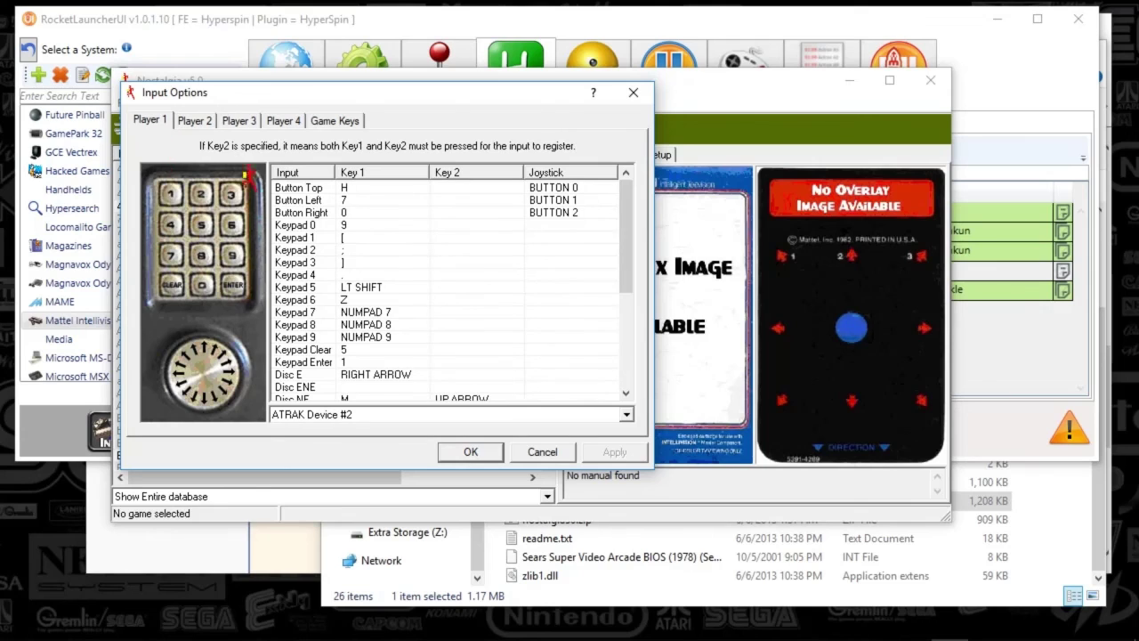
click(542, 452)
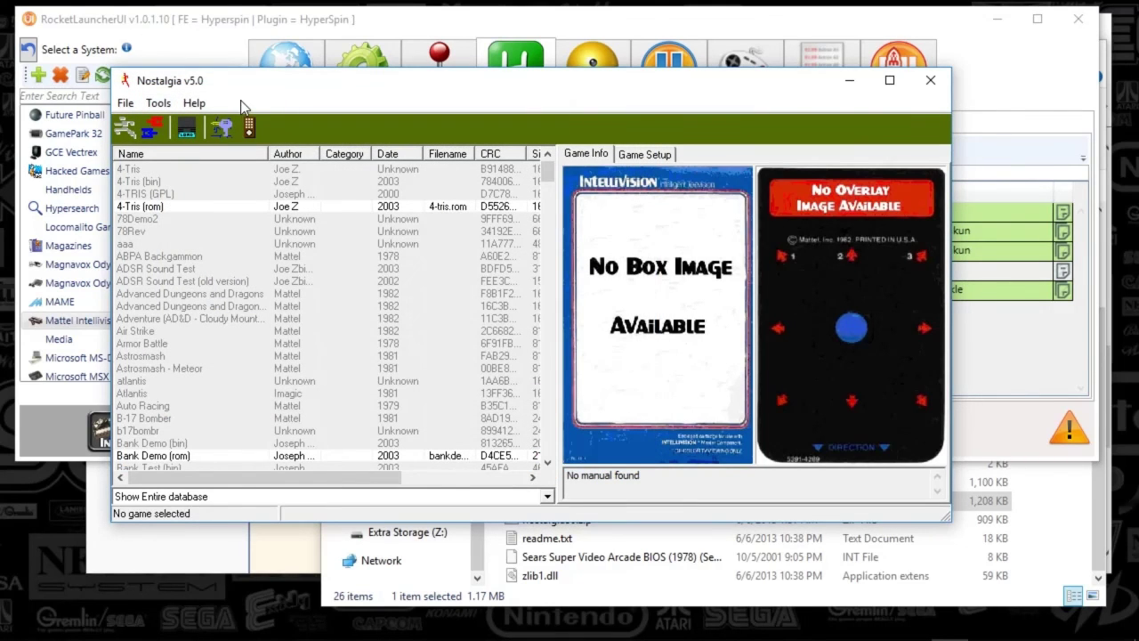
click(159, 103)
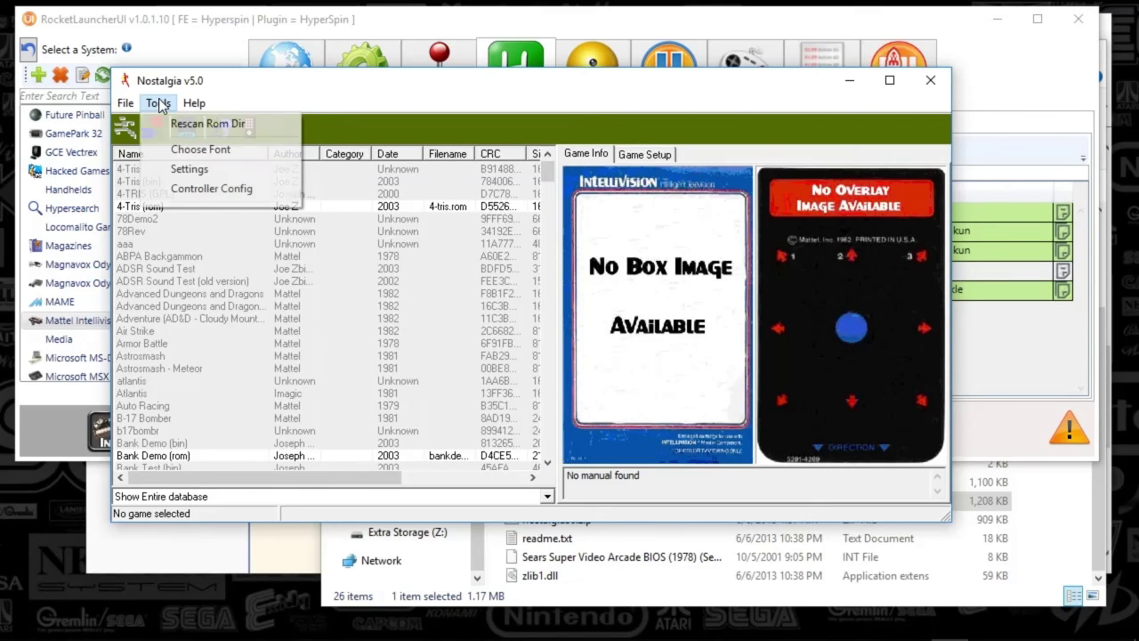
mouse_move(192, 105)
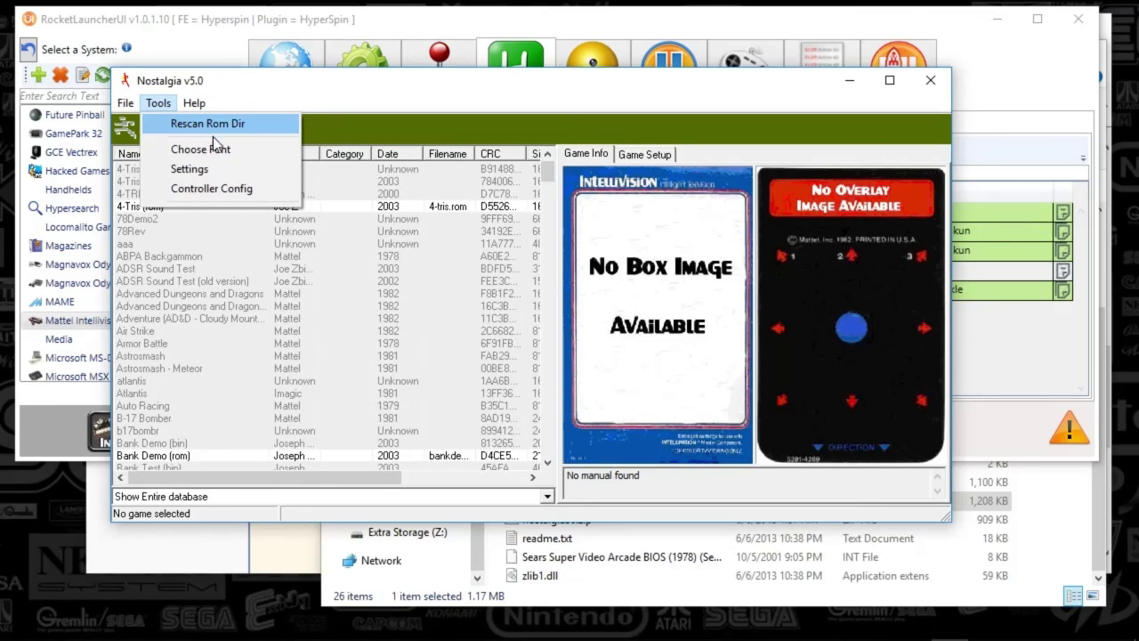
click(402, 100)
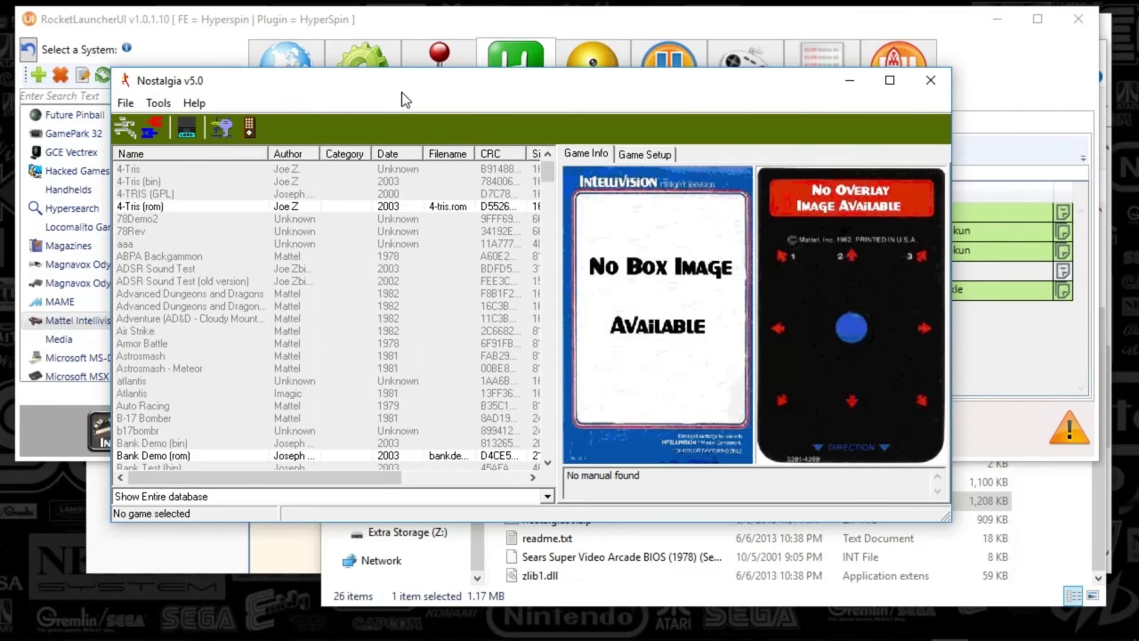
Step: Look over Nostalgia's Game Setup and Game Info pages and close the emulator to return to RocketLauncherUI
click(657, 153)
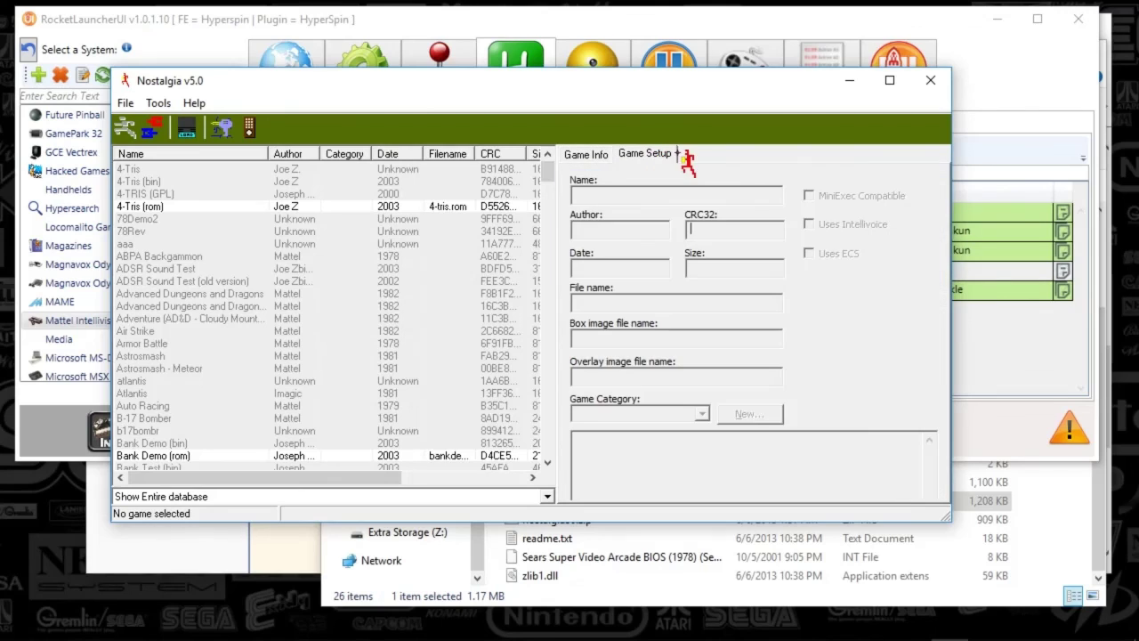
click(594, 154)
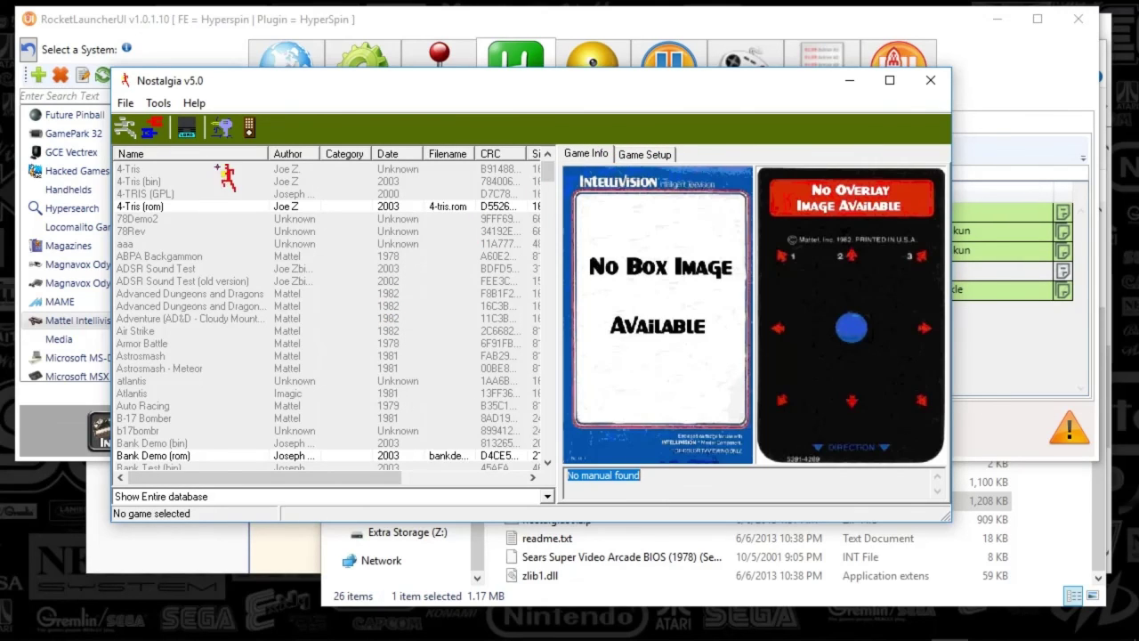
click(932, 81)
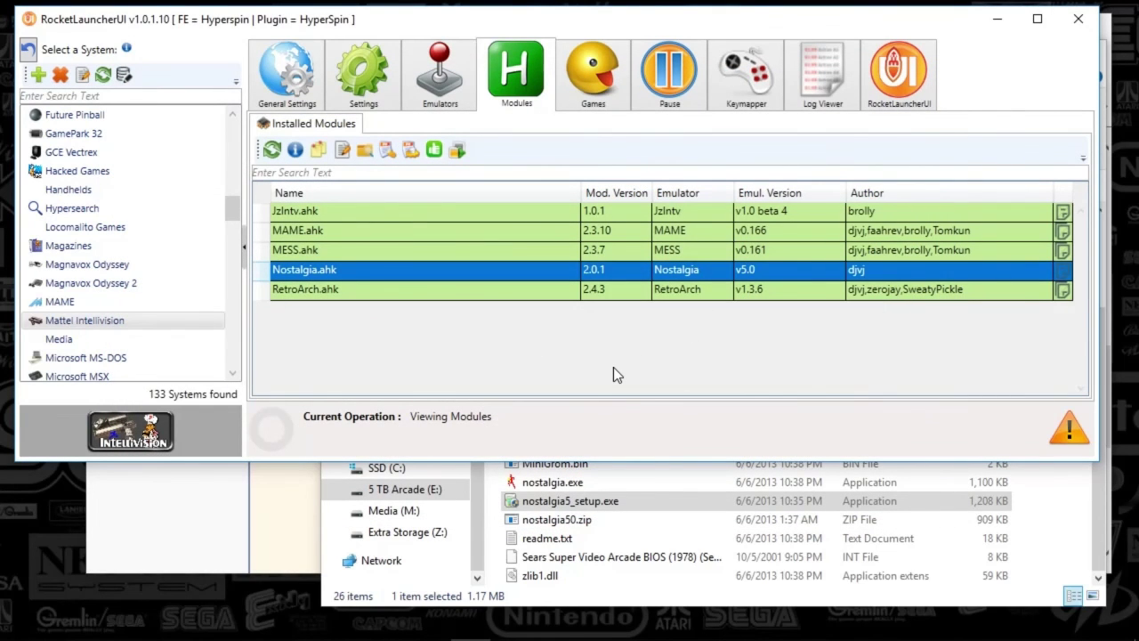